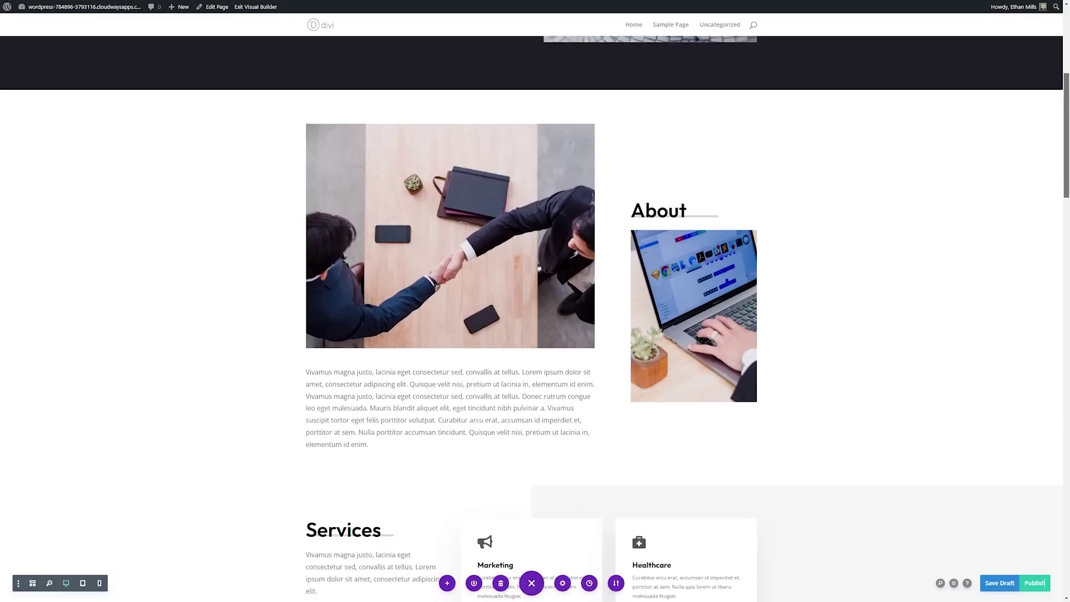
# Scroll the florist page to bring the Our Services intro paragraph into view
pyautogui.scroll(5, 535, 318)
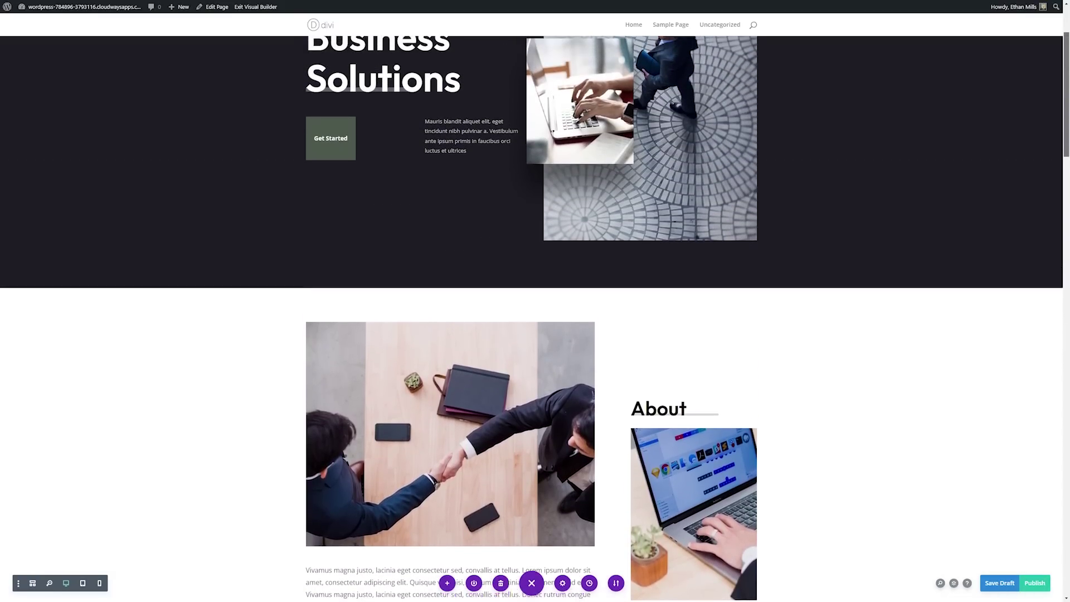
pyautogui.scroll(2, 535, 318)
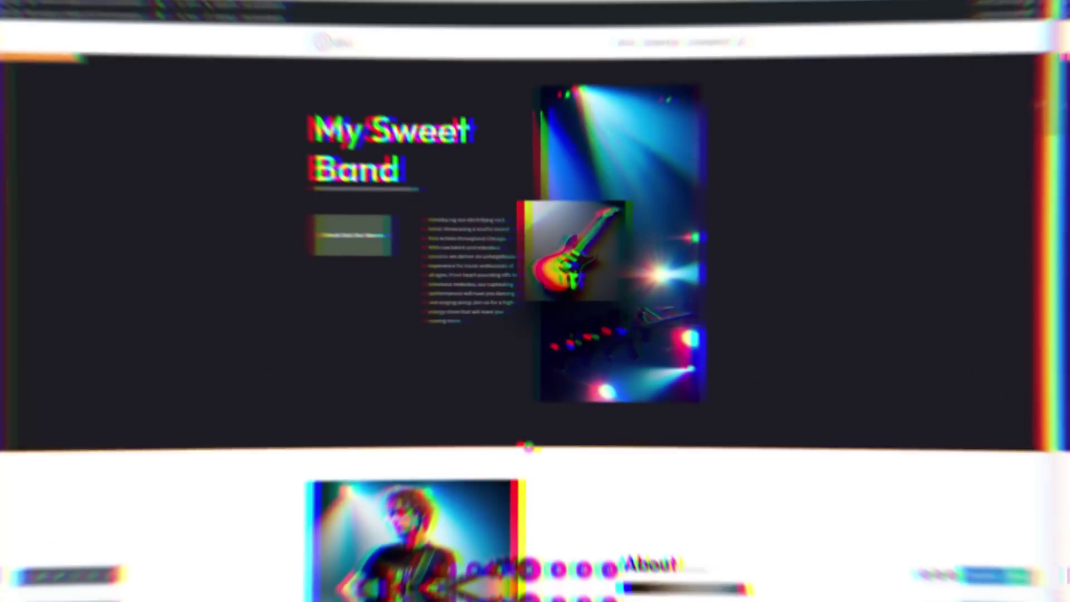
pyautogui.scroll(-3, 1054, 103)
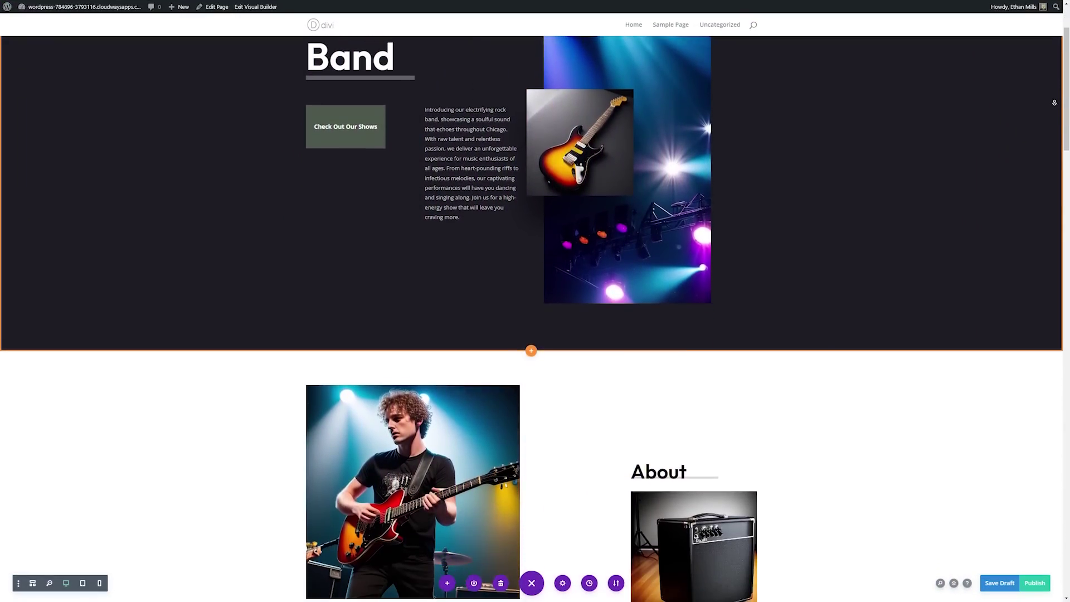
pyautogui.scroll(-3, 1053, 102)
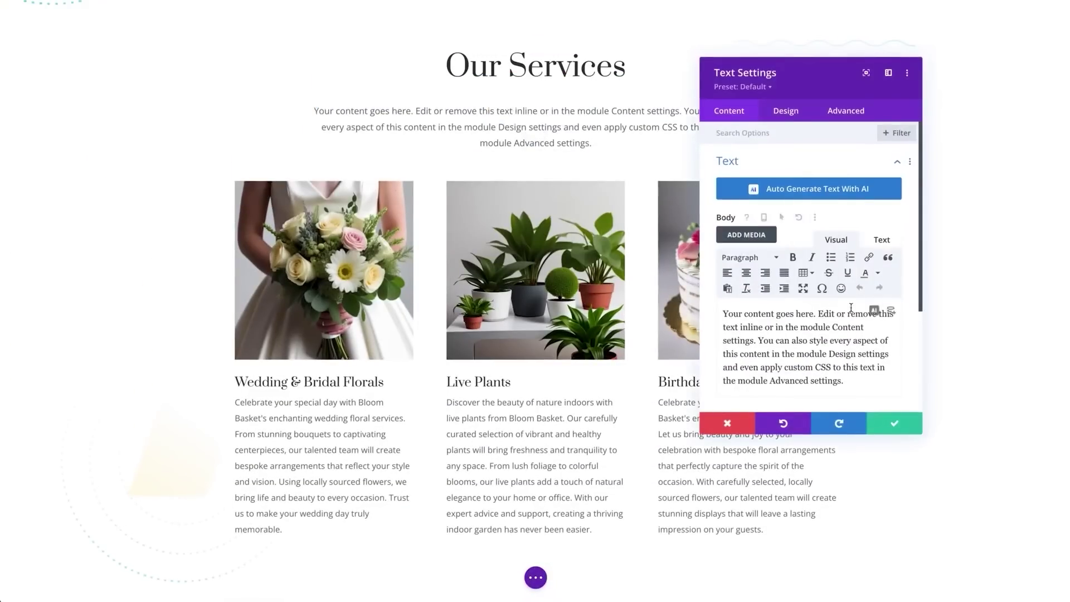
# Generate AI body text describing the floral services
pyautogui.click(873, 309)
pyautogui.click(906, 342)
pyautogui.write('Describe our range of floral services')
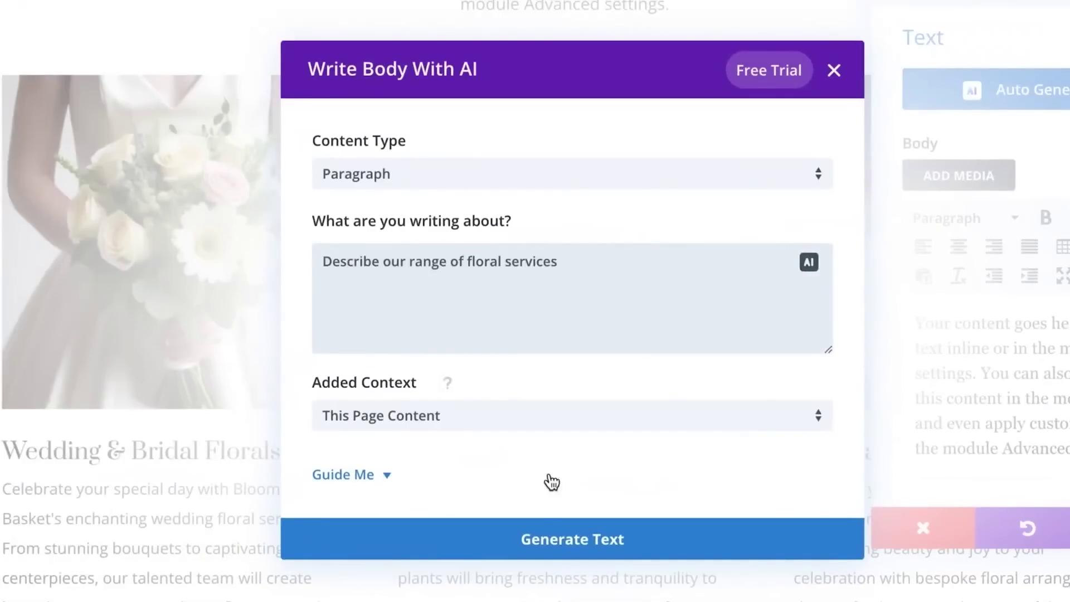
pyautogui.click(541, 537)
# Retarget the text to 'San Francisco floral services', shorten it, and describe 'A compelling title for my website's homepage'
pyautogui.write('Target the keyword')
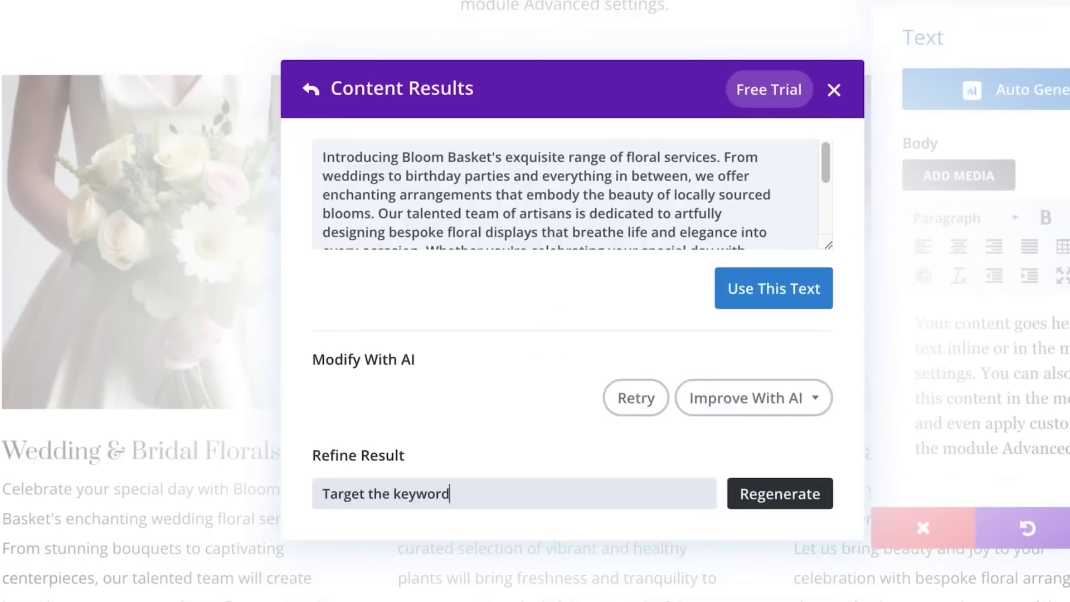
pyautogui.write(' "San Francisco floral services')
pyautogui.click(775, 501)
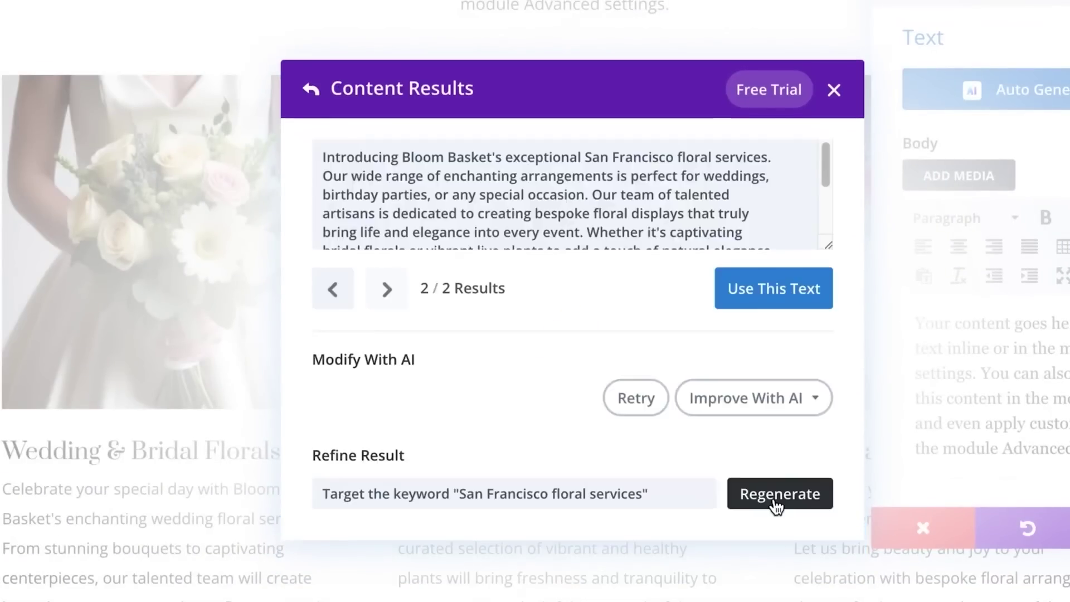
pyautogui.click(780, 398)
pyautogui.click(550, 545)
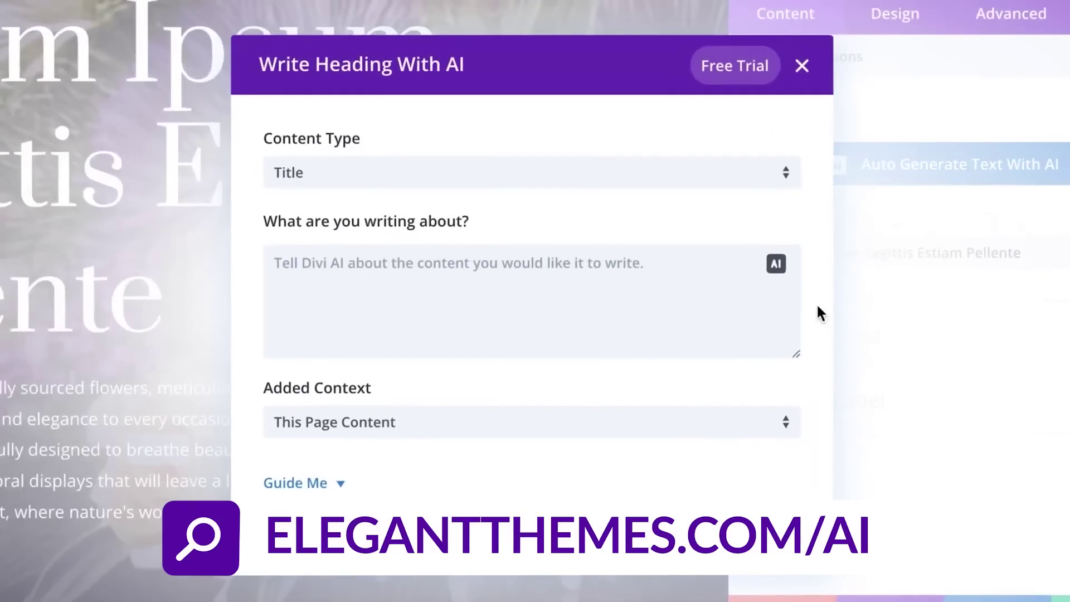
pyautogui.click(650, 298)
pyautogui.write("A compelling title for my website's homepage")
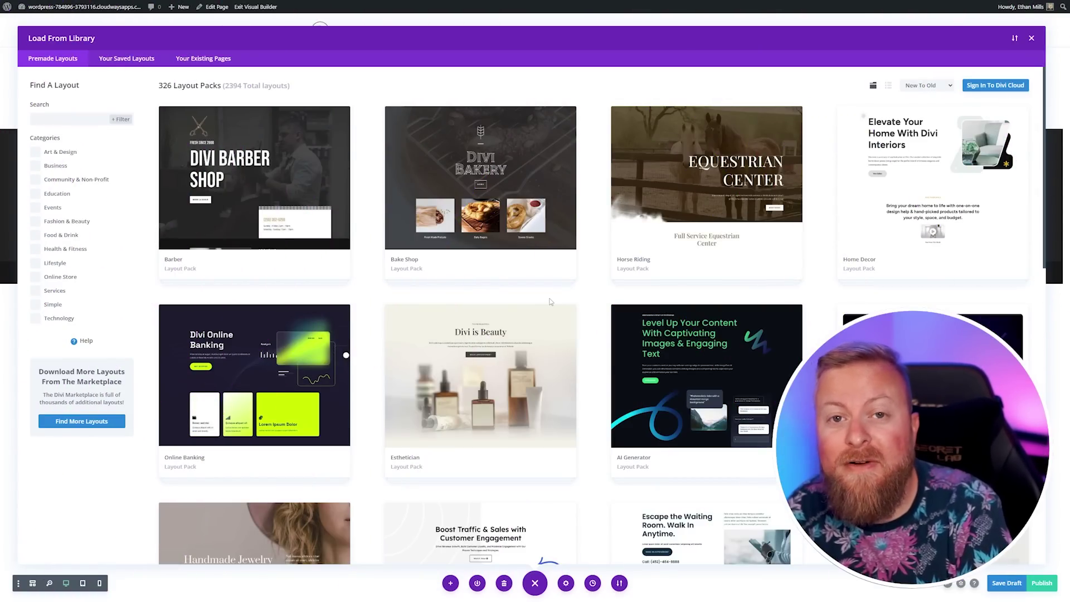
# Open the Bake Shop layout pack and preview its Home page layout
pyautogui.click(471, 142)
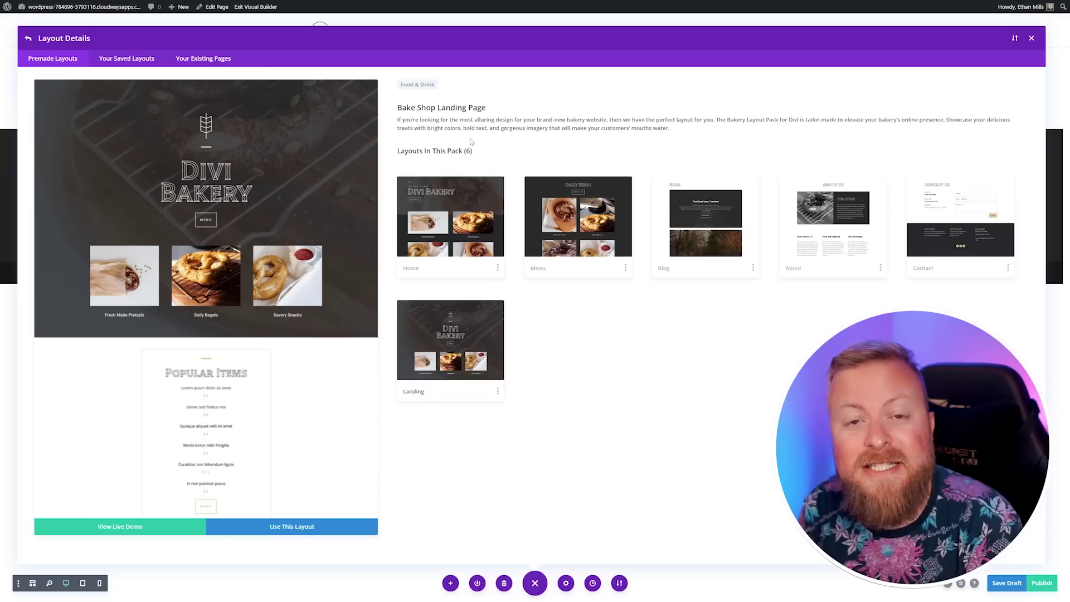
pyautogui.click(470, 224)
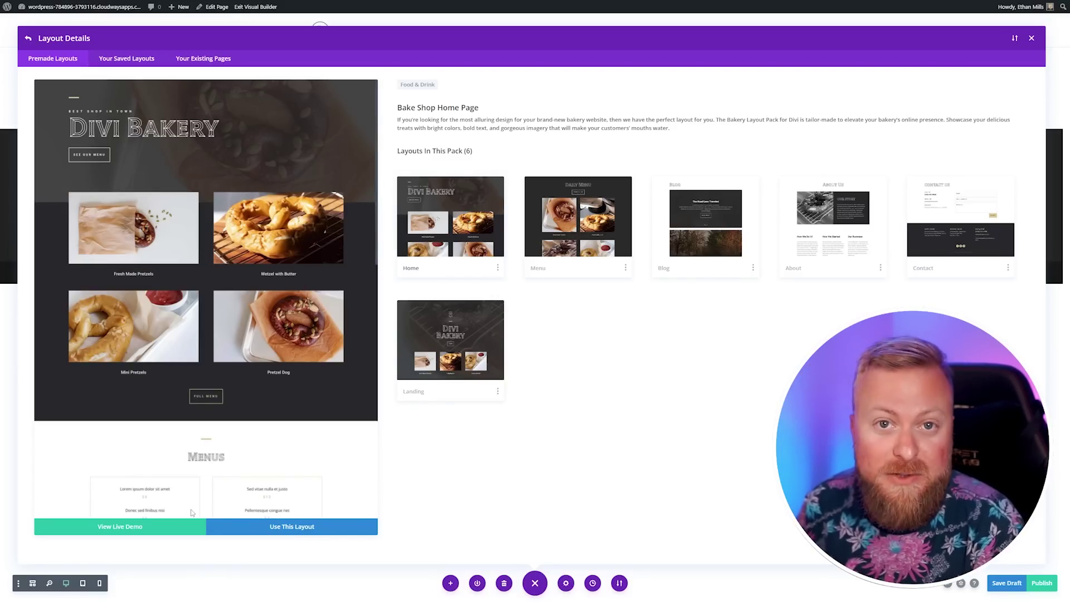
# Load the Bake Shop Home layout and bring up AI options for the Fresh Made Pretzels image
pyautogui.click(267, 532)
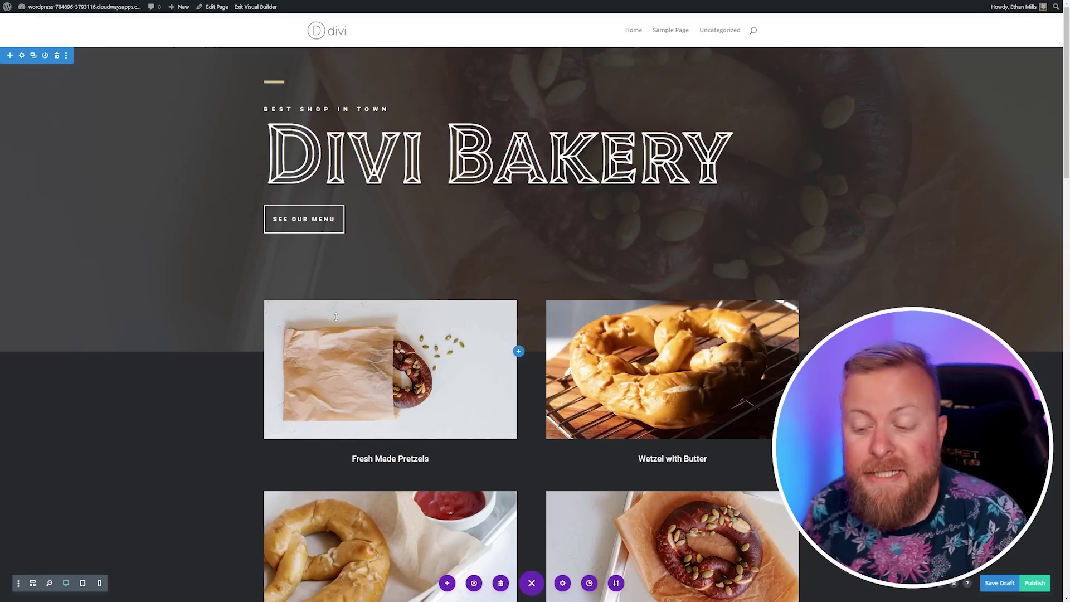
pyautogui.scroll(-2, 444, 365)
pyautogui.scroll(3, 444, 365)
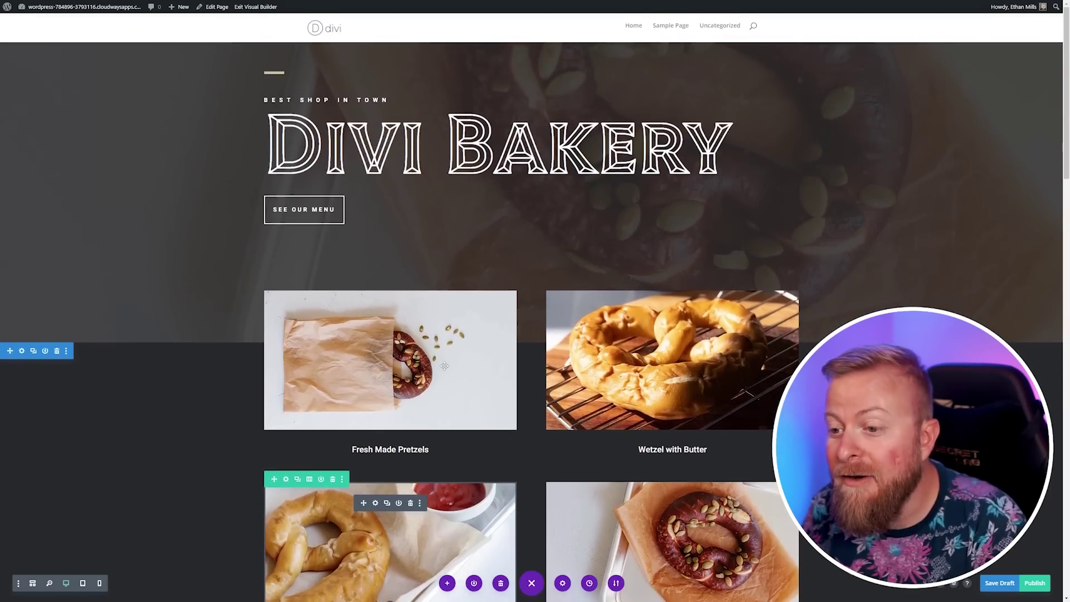
pyautogui.scroll(-1, 437, 364)
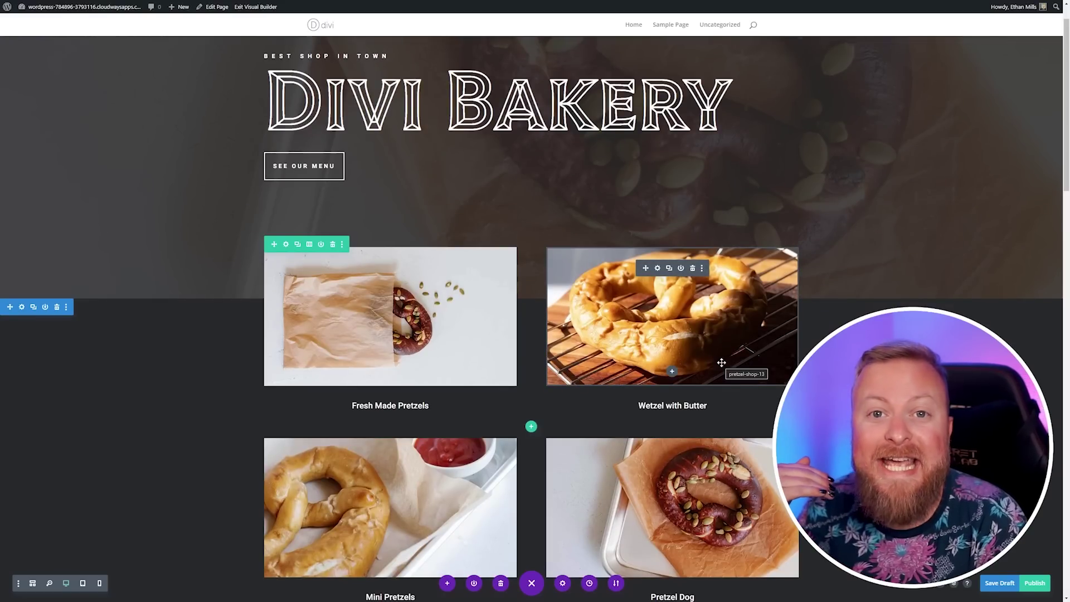
pyautogui.scroll(-2, 435, 221)
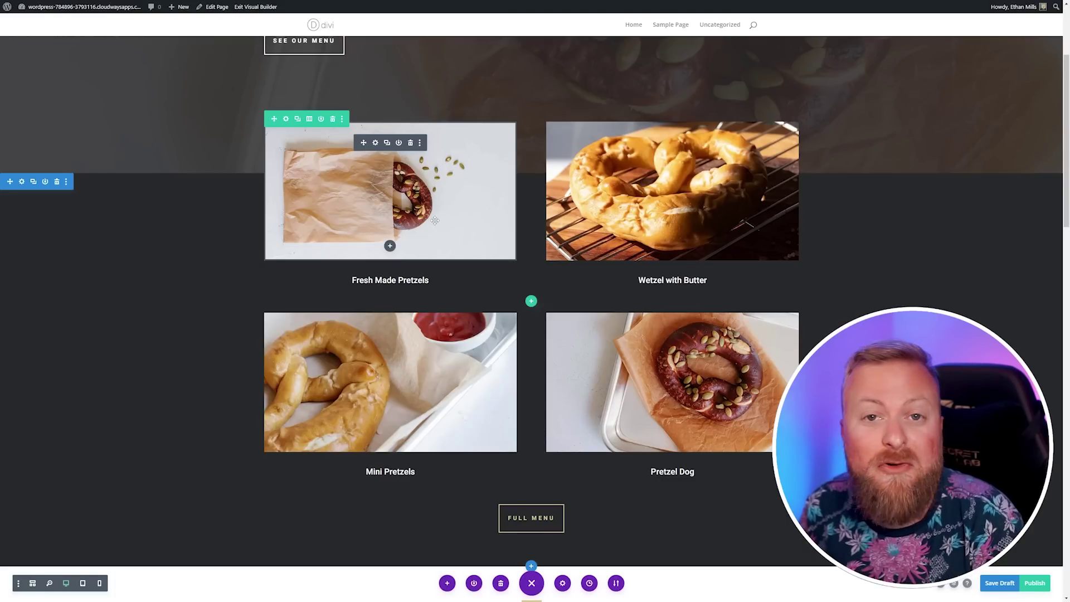
pyautogui.scroll(2, 435, 220)
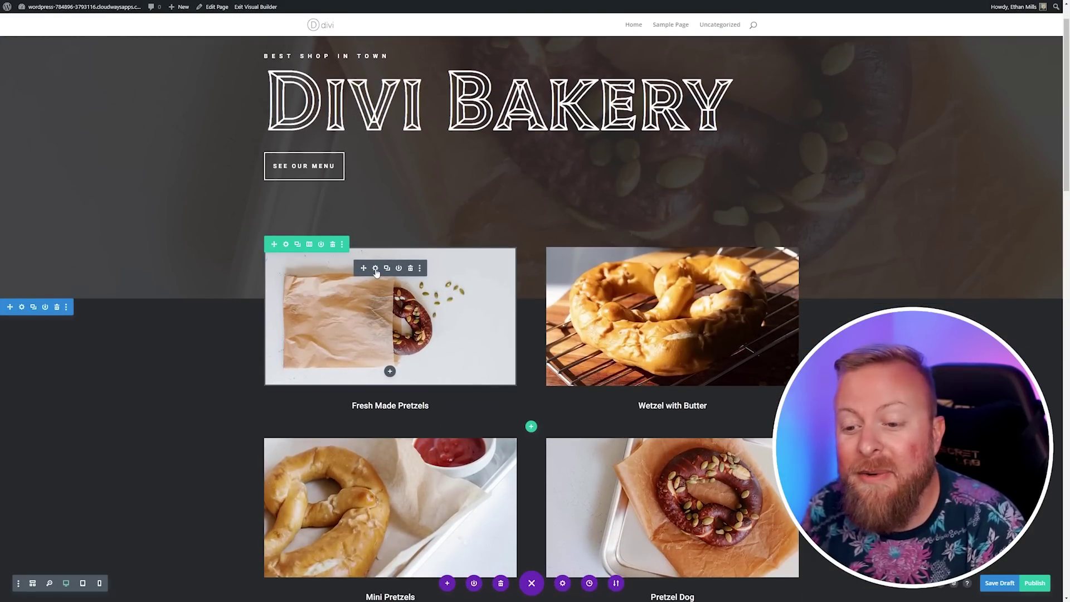
pyautogui.click(376, 269)
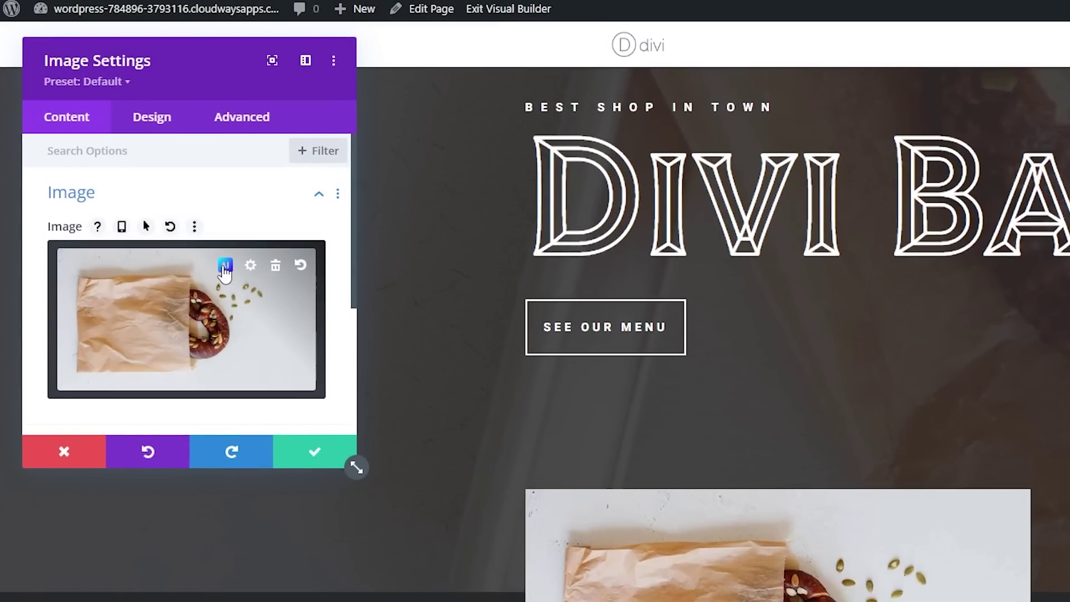
pyautogui.click(226, 267)
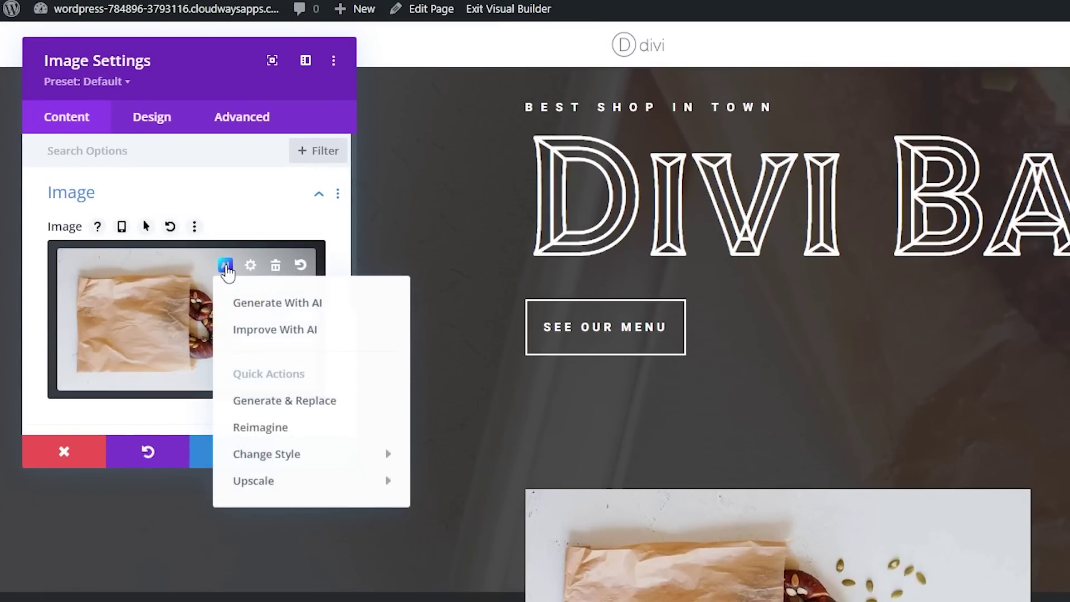
# Generate Photo-style AI images of 'A cup of coffee' based on the pretzel picture
pyautogui.click(292, 337)
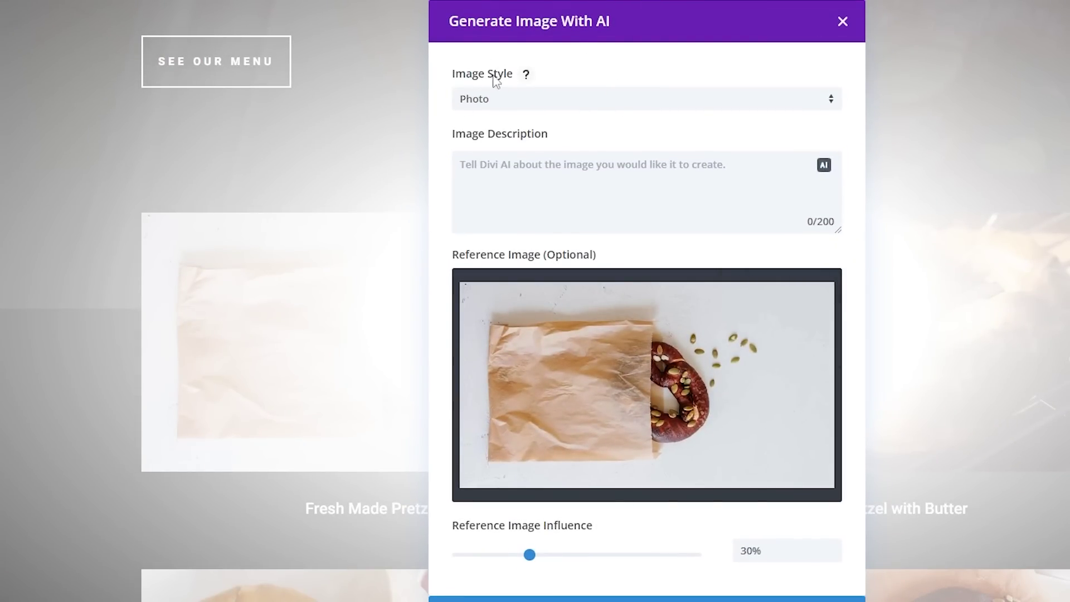
pyautogui.click(471, 101)
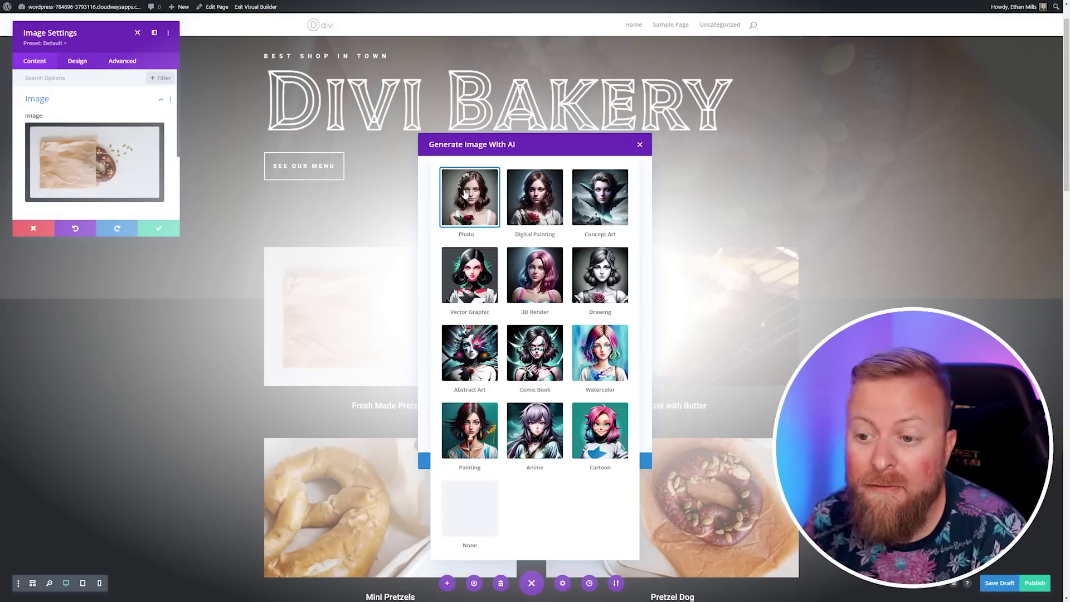
pyautogui.click(550, 96)
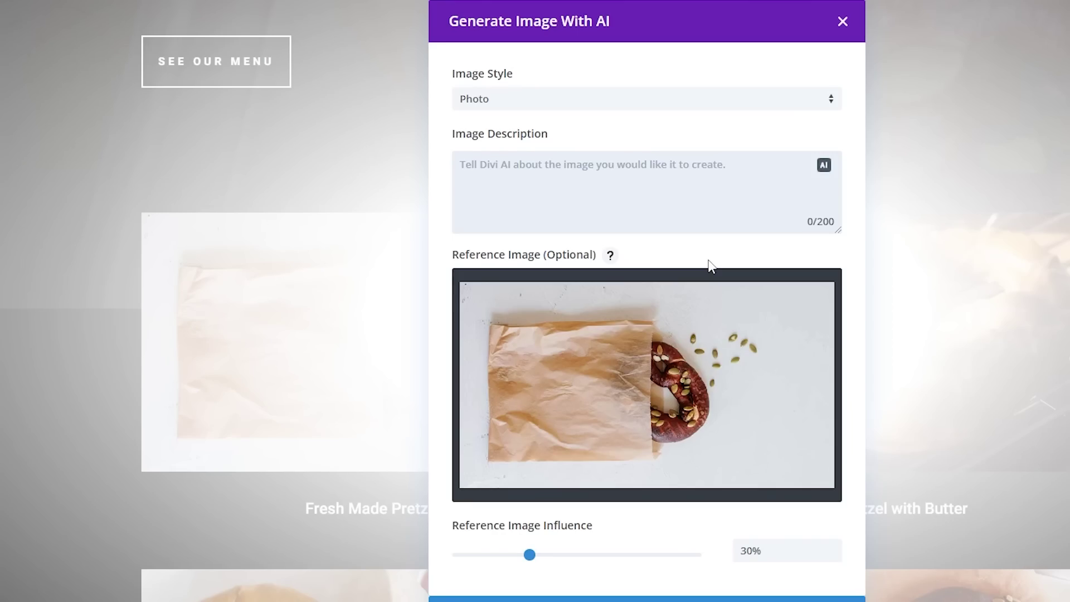
pyautogui.write('A cup of coffee')
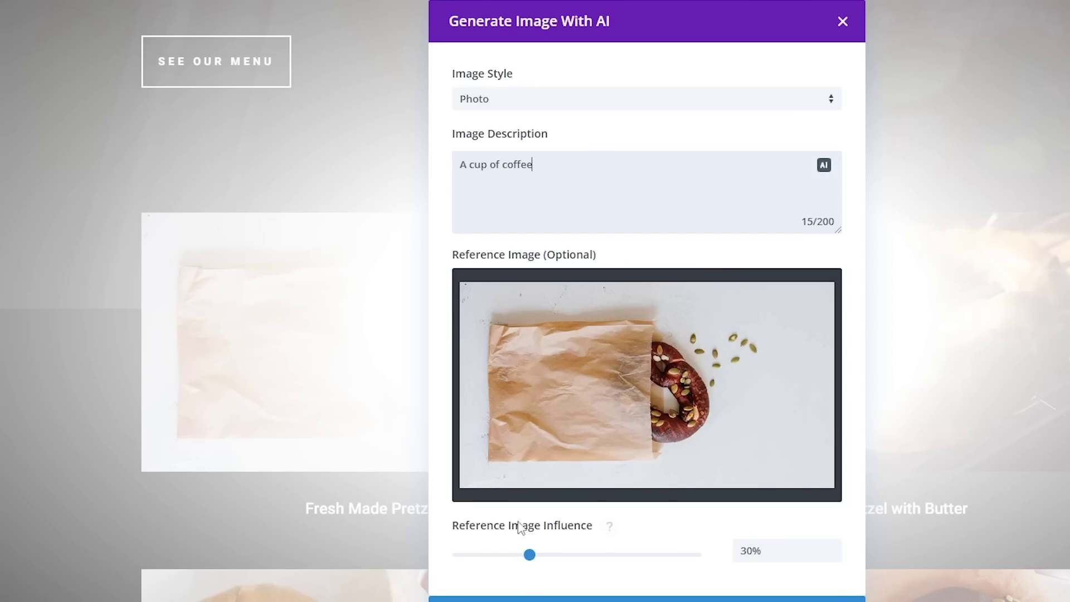
pyautogui.moveTo(714, 386)
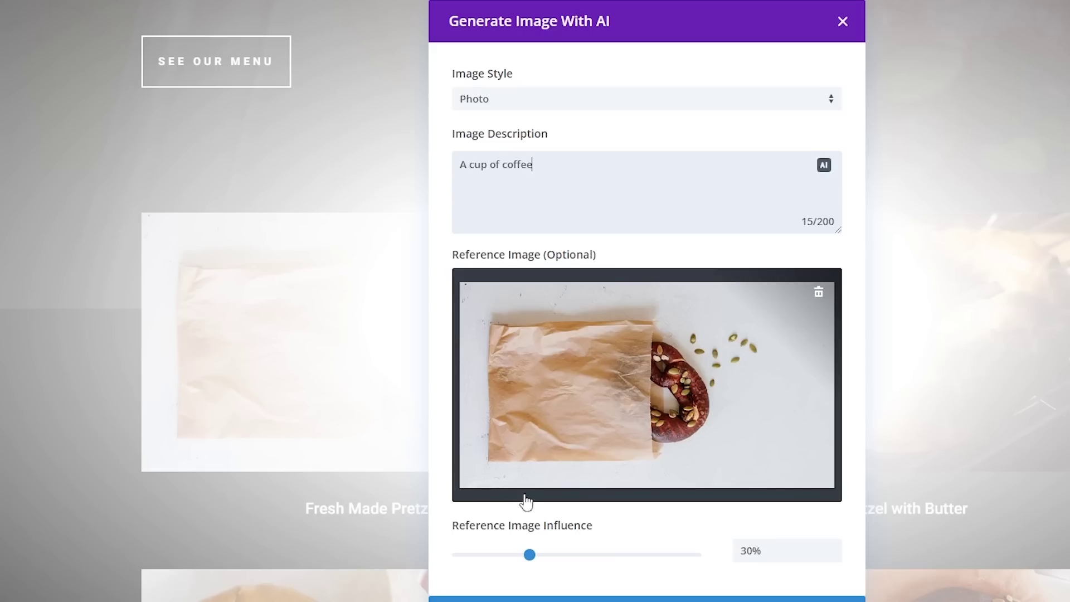
pyautogui.moveTo(677, 425)
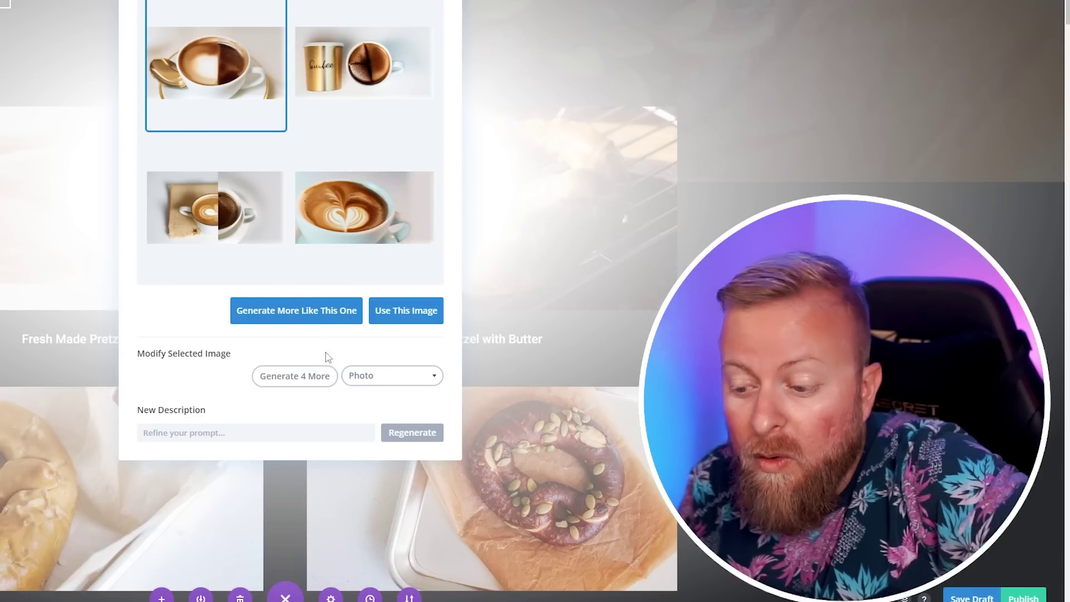
# Generate four more coffee images, then more like the cup beside the tan card
pyautogui.click(315, 380)
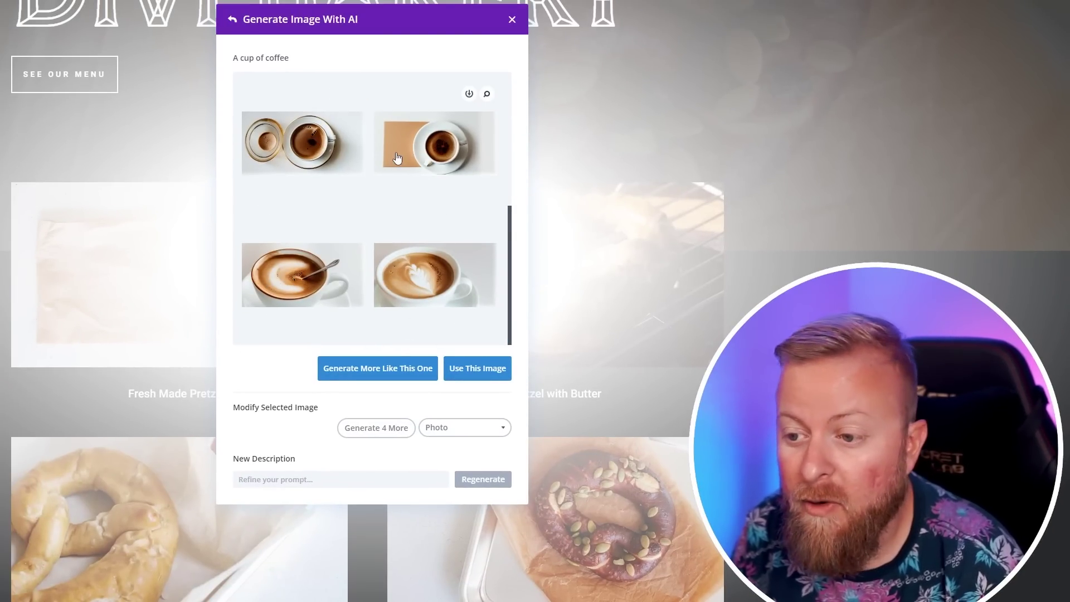
pyautogui.click(448, 115)
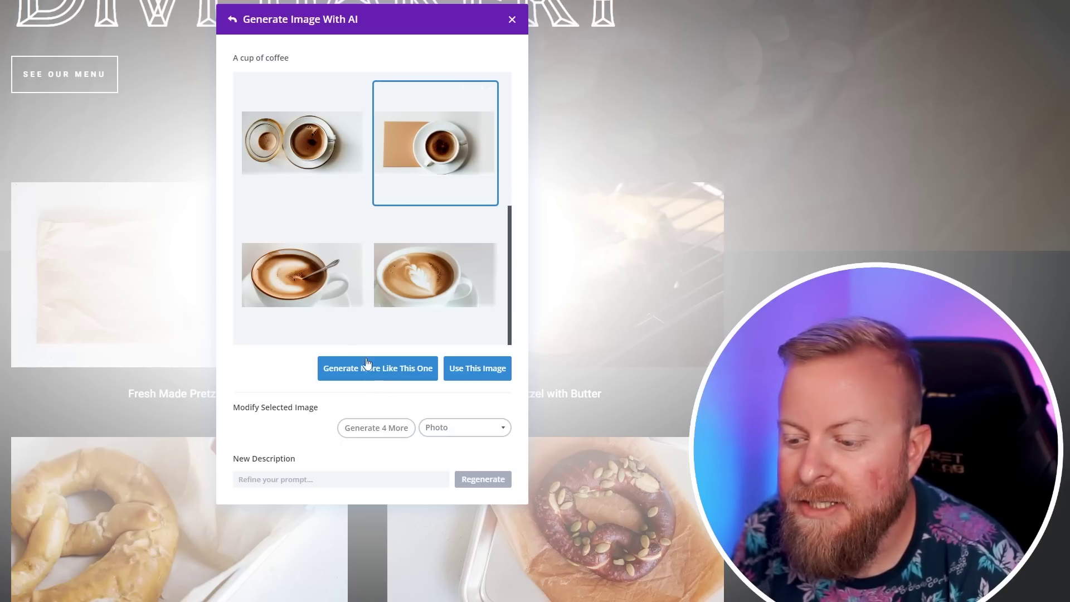
pyautogui.click(384, 372)
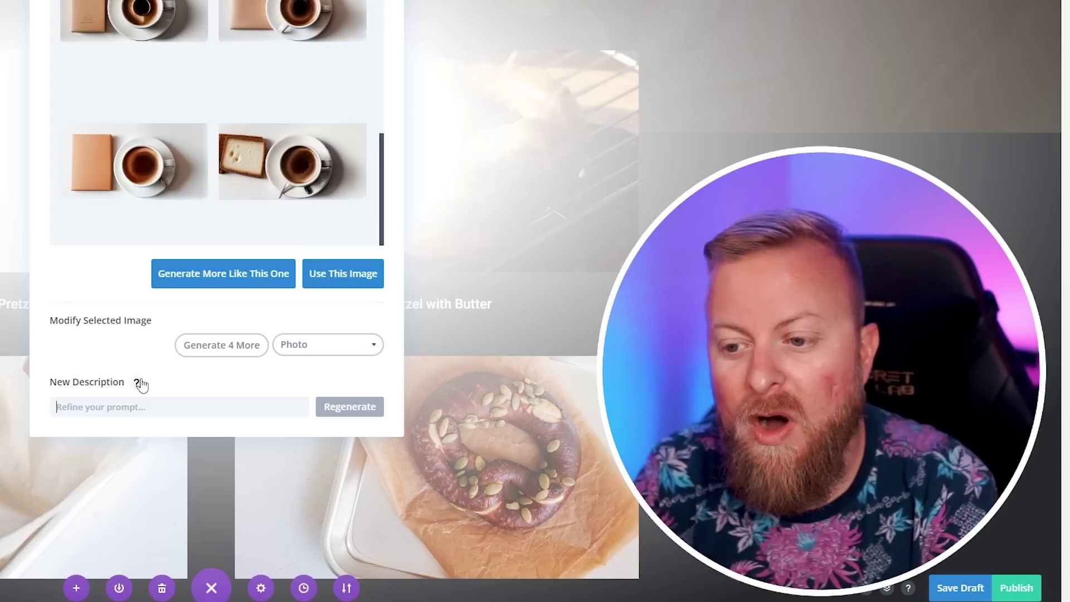
# Regenerate as 'A cup of coffee, in a green cup', use the green-cup image, and save
pyautogui.write('A cup')
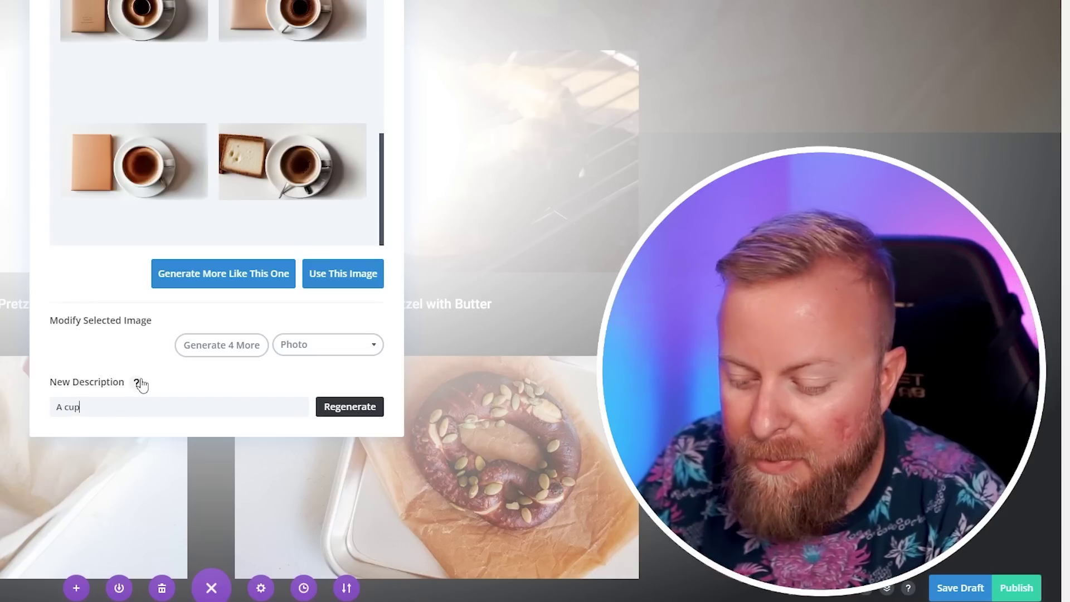
pyautogui.write(' of coffee')
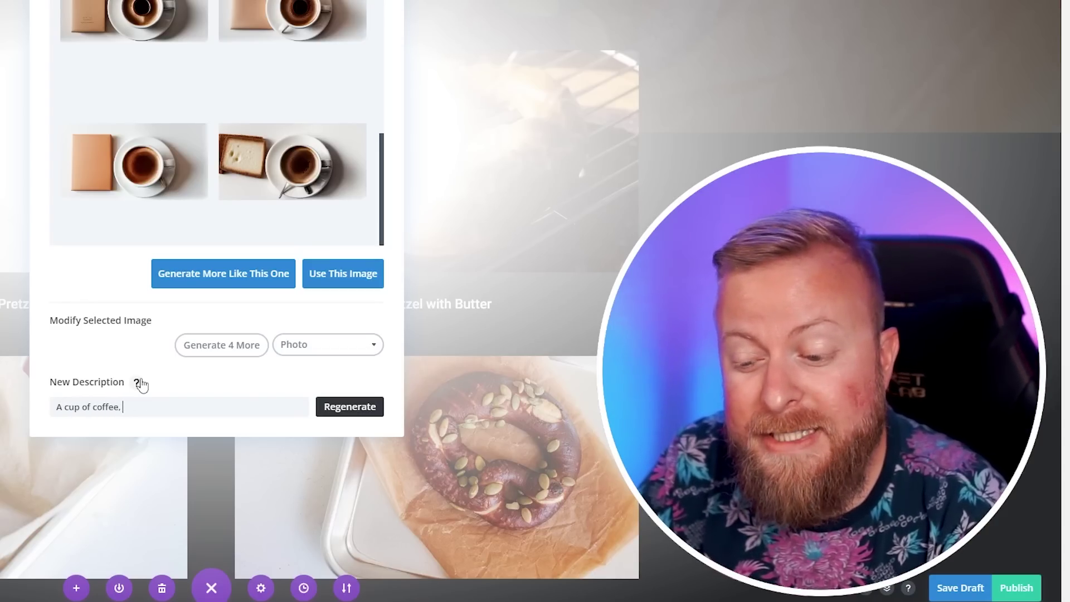
pyautogui.write(', in a green cup')
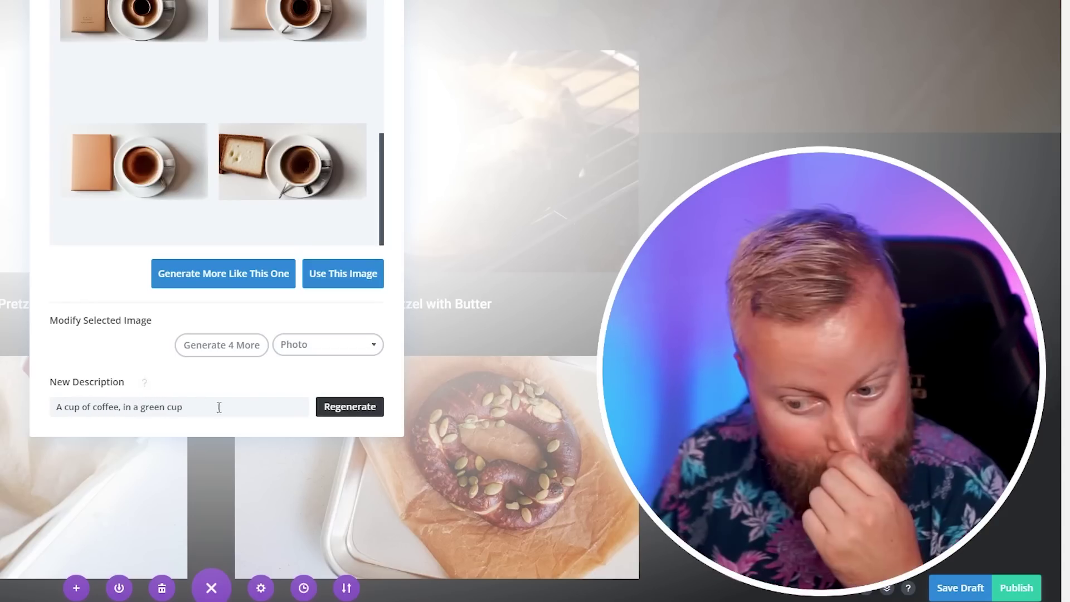
pyautogui.click(342, 409)
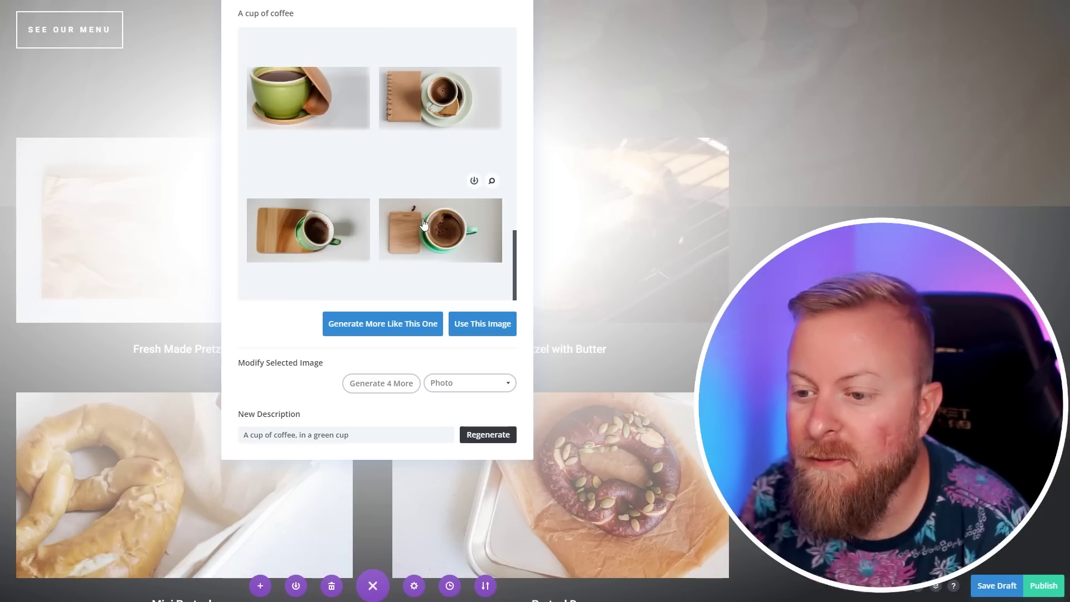
pyautogui.click(445, 238)
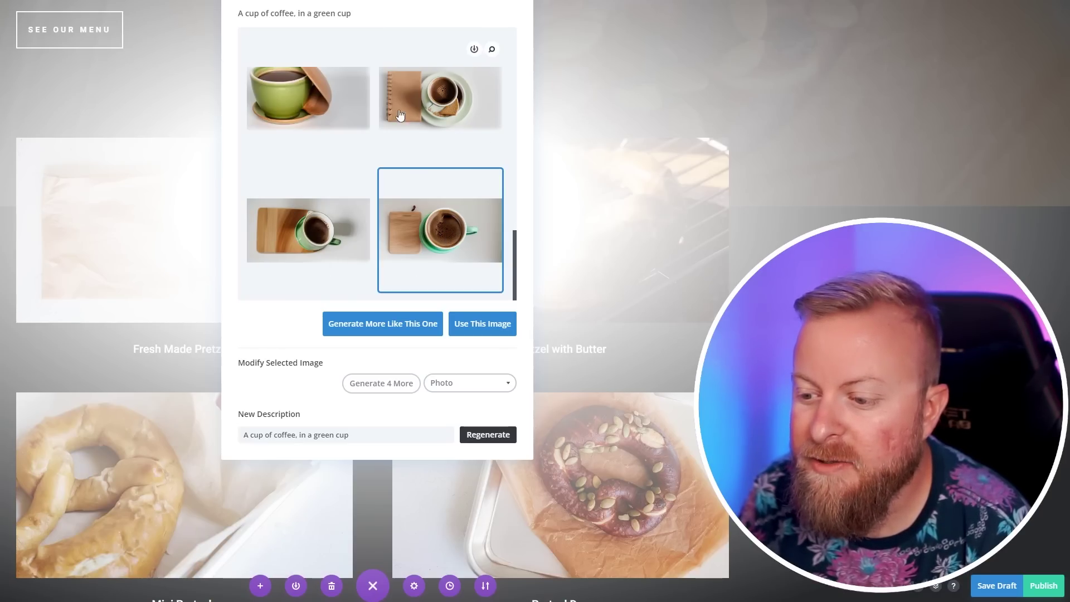
pyautogui.click(481, 324)
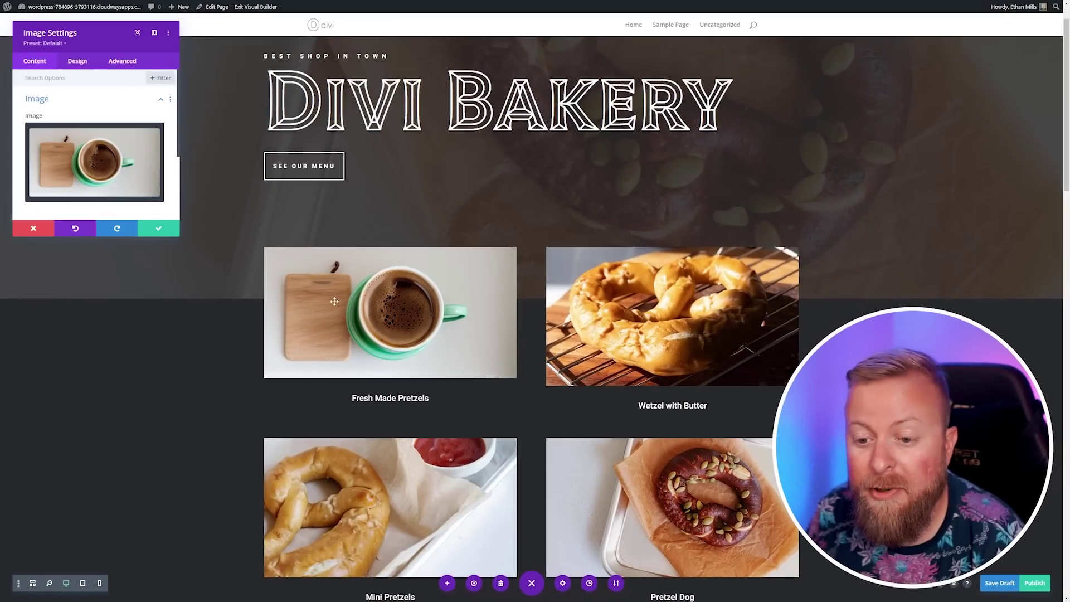
pyautogui.click(159, 229)
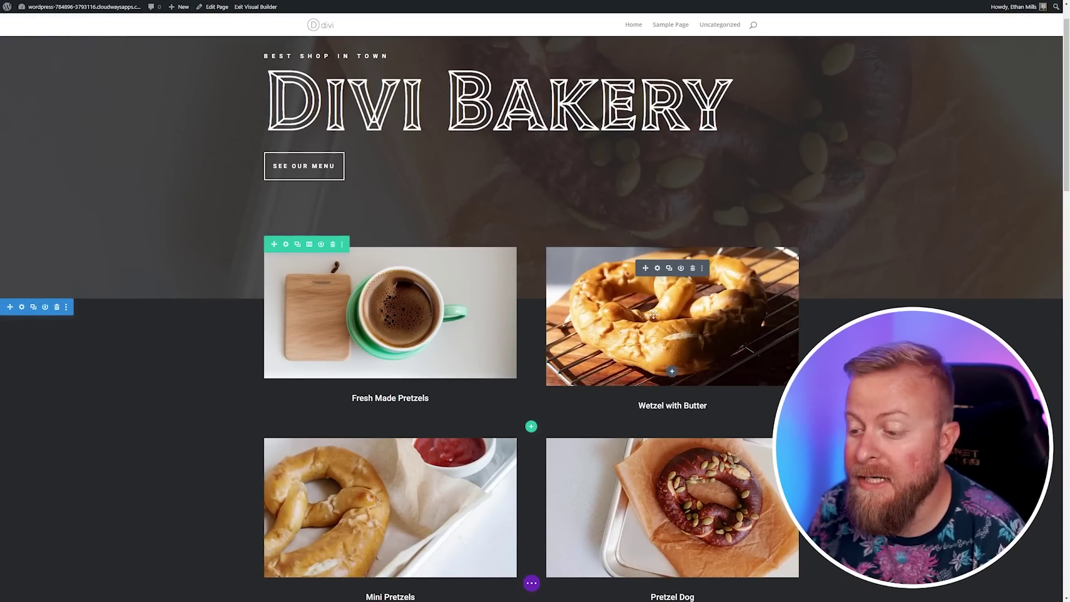
# Start a new Photo-style AI image for the Wetzel with Butter module, describing a barista making coffee
pyautogui.click(657, 268)
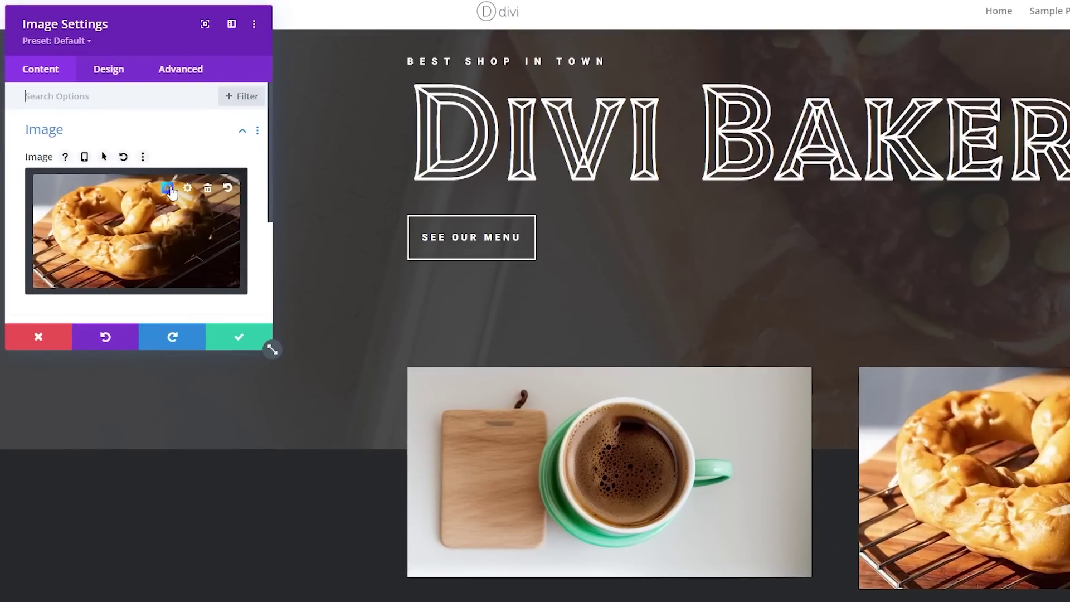
pyautogui.click(113, 135)
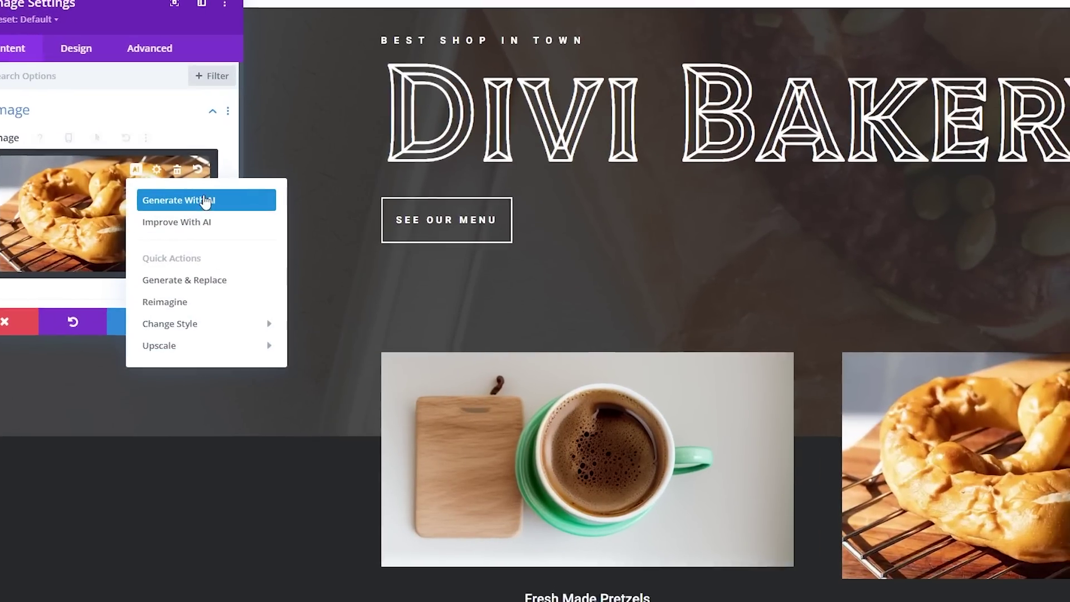
pyautogui.click(209, 218)
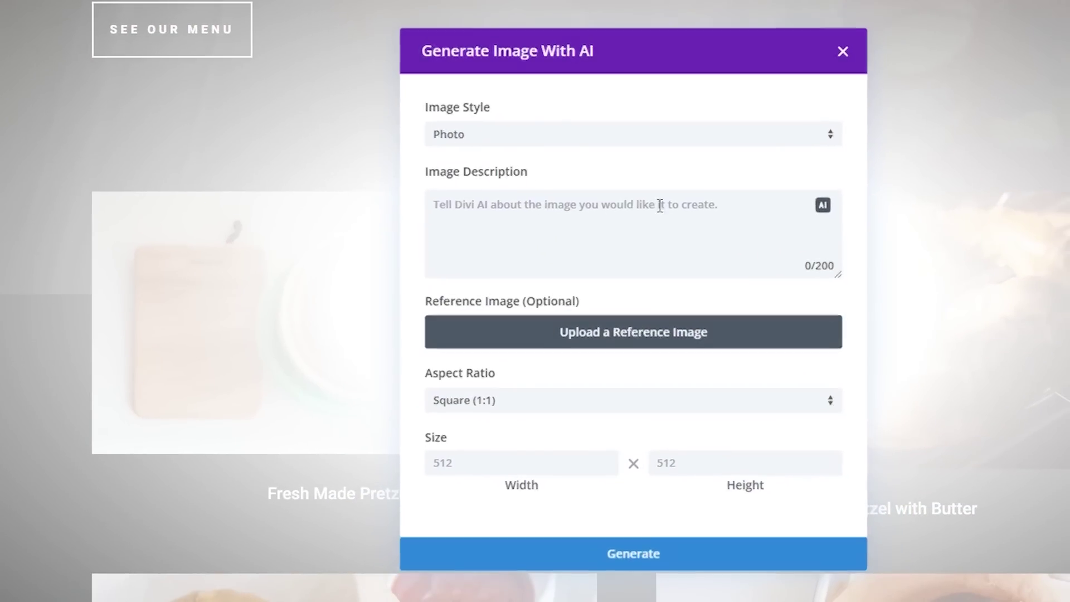
pyautogui.click(497, 135)
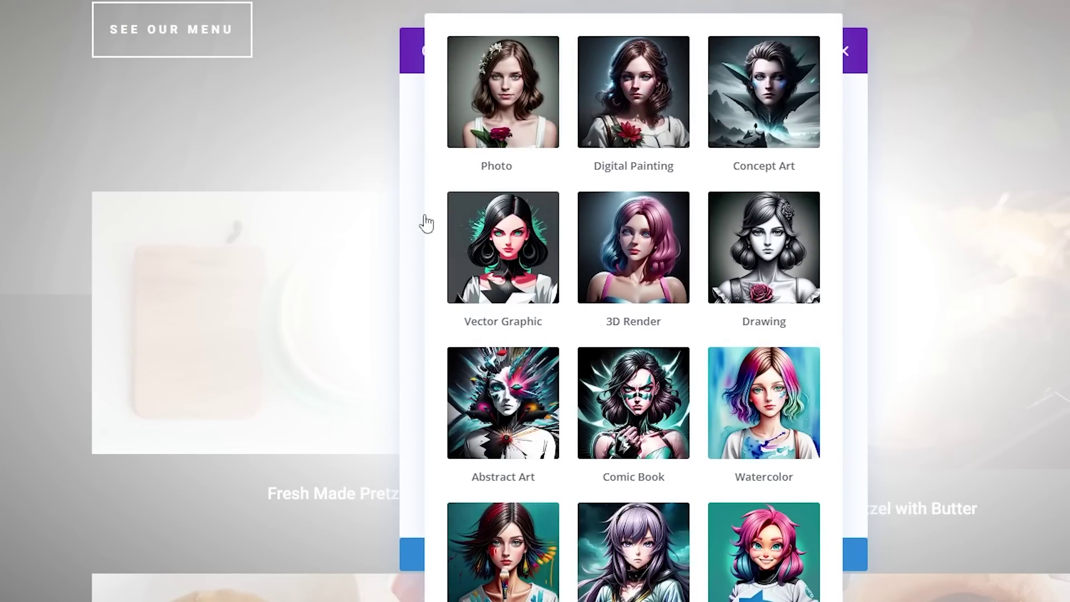
pyautogui.click(411, 228)
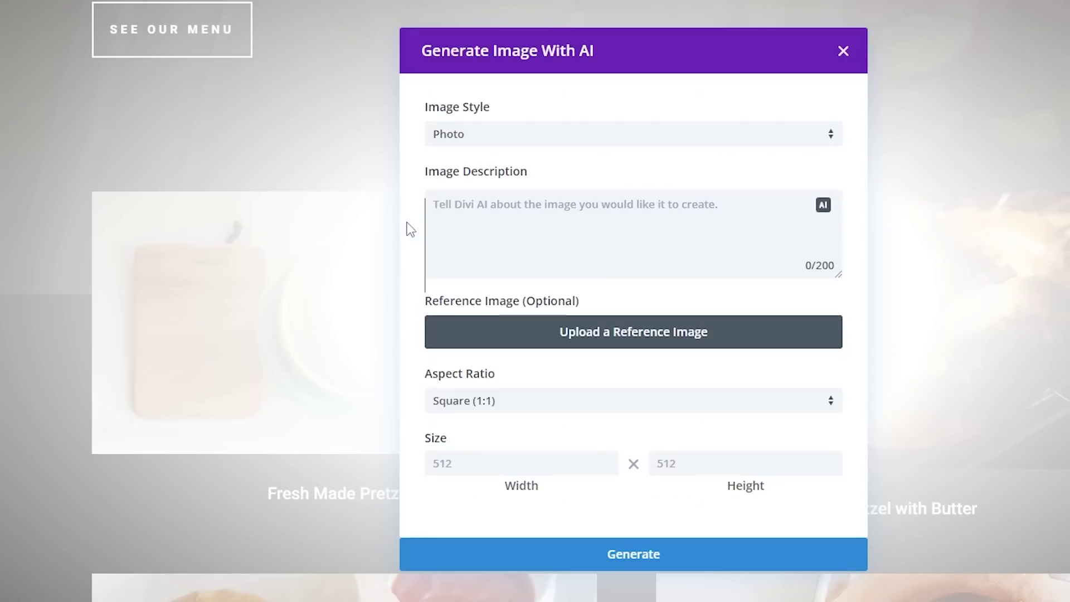
pyautogui.click(492, 230)
pyautogui.write('A')
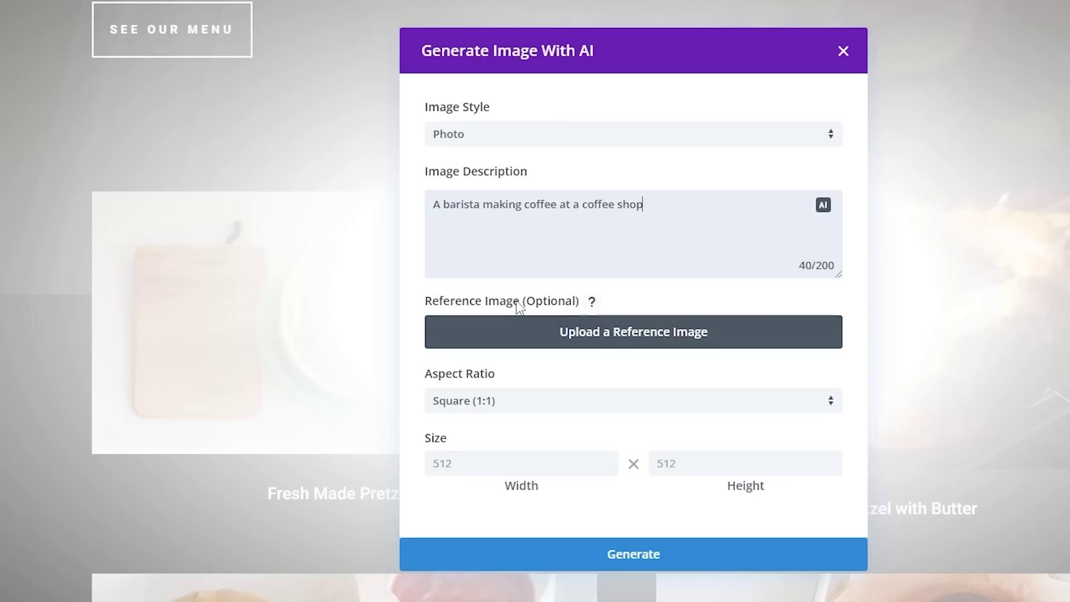
# Set the Landscape (8:5) aspect ratio, generate, and apply the pour-over coffee brewer image
pyautogui.click(504, 402)
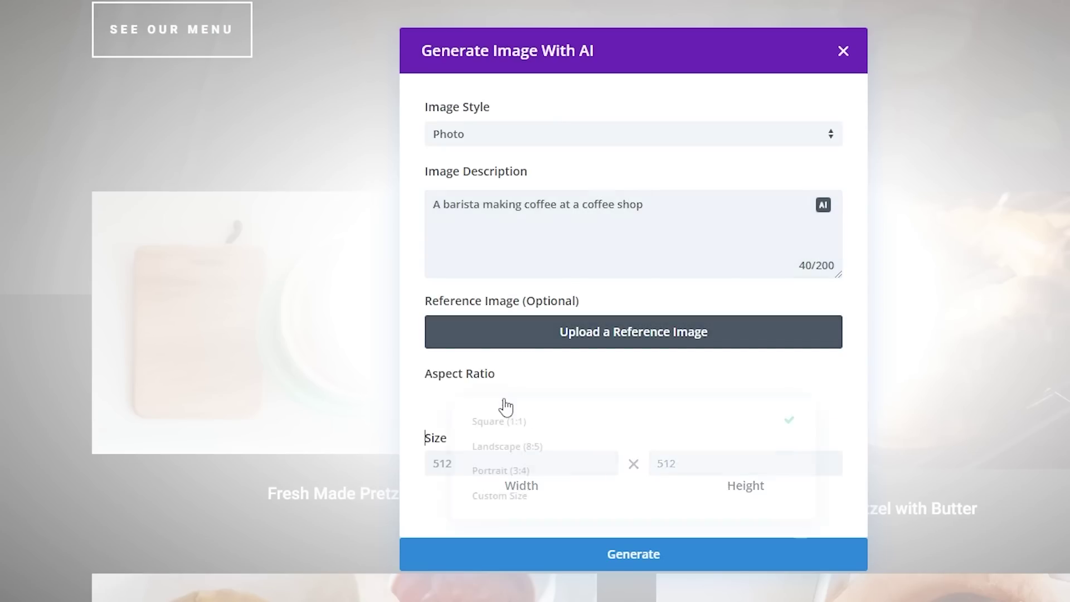
pyautogui.click(492, 500)
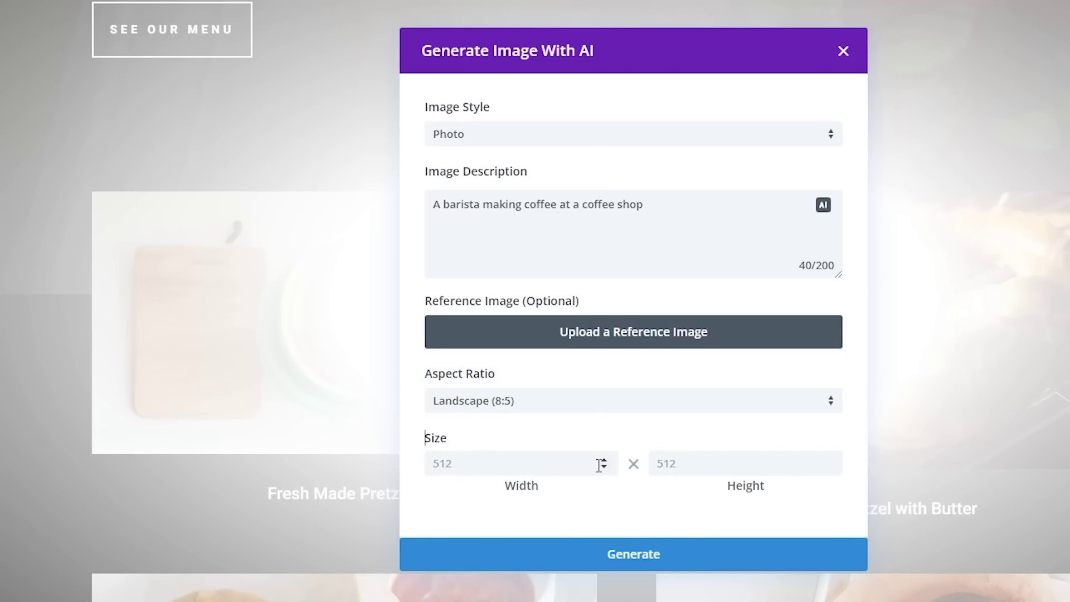
pyautogui.click(570, 563)
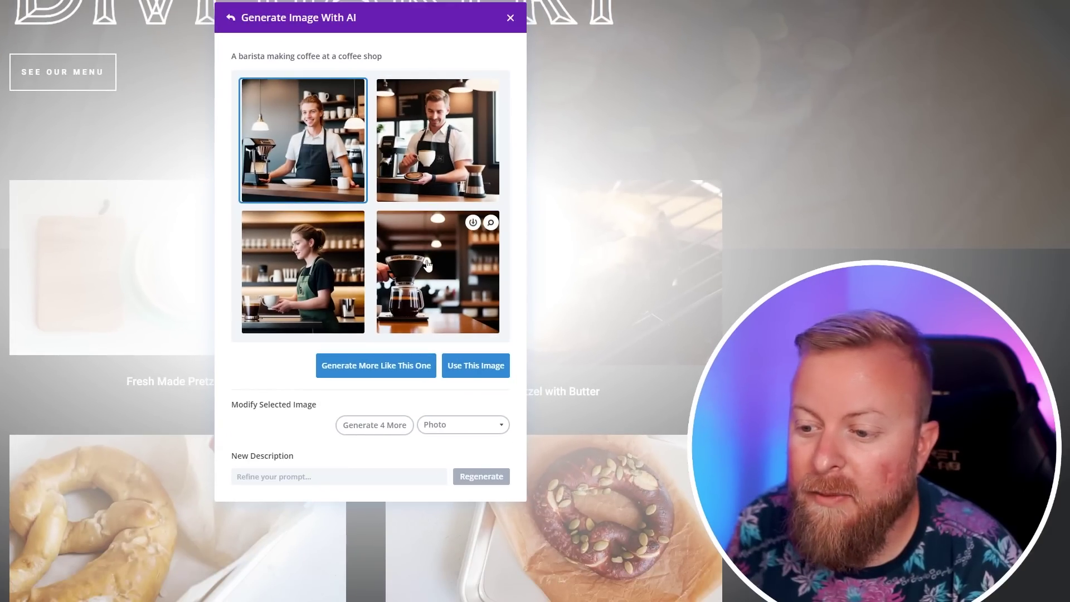
pyautogui.click(428, 265)
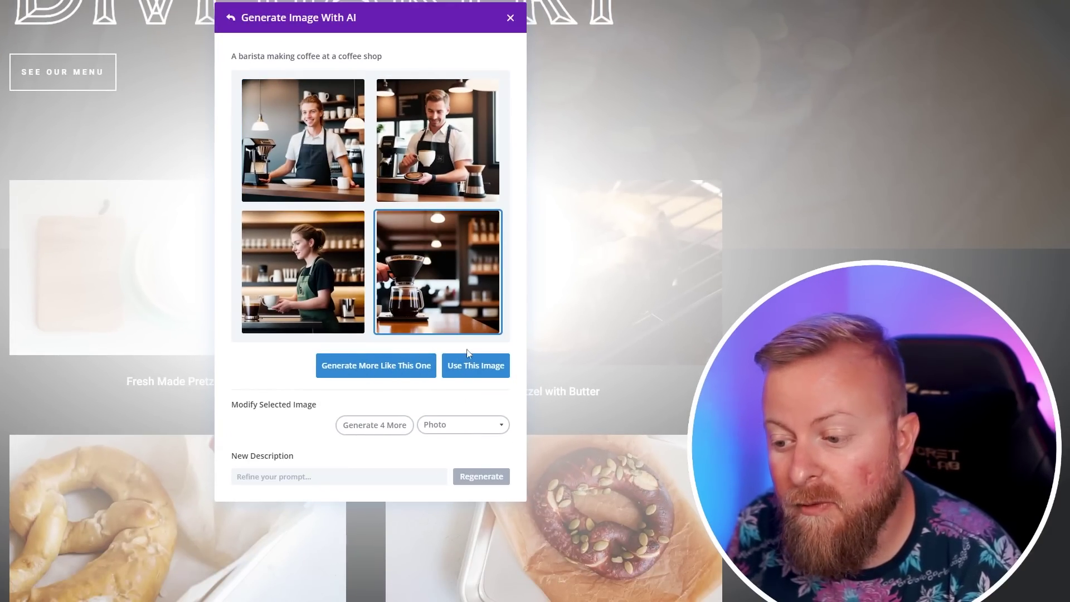
pyautogui.click(471, 366)
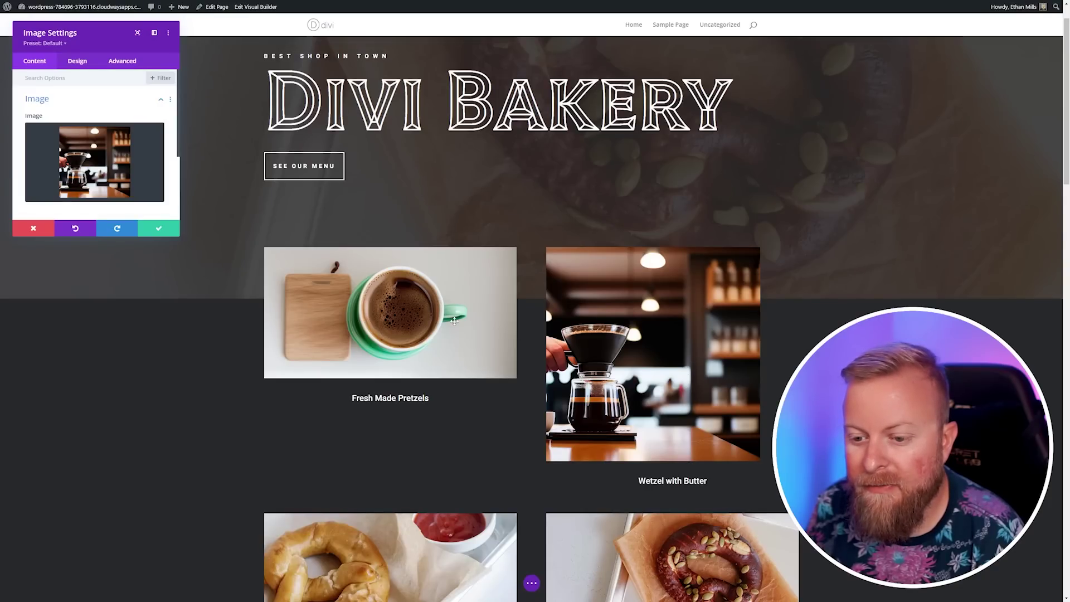
pyautogui.scroll(-3, 454, 321)
# Save the Wetzel image, then replace Mini Pretzels with an AI 'freshly baked scone' image
pyautogui.click(151, 227)
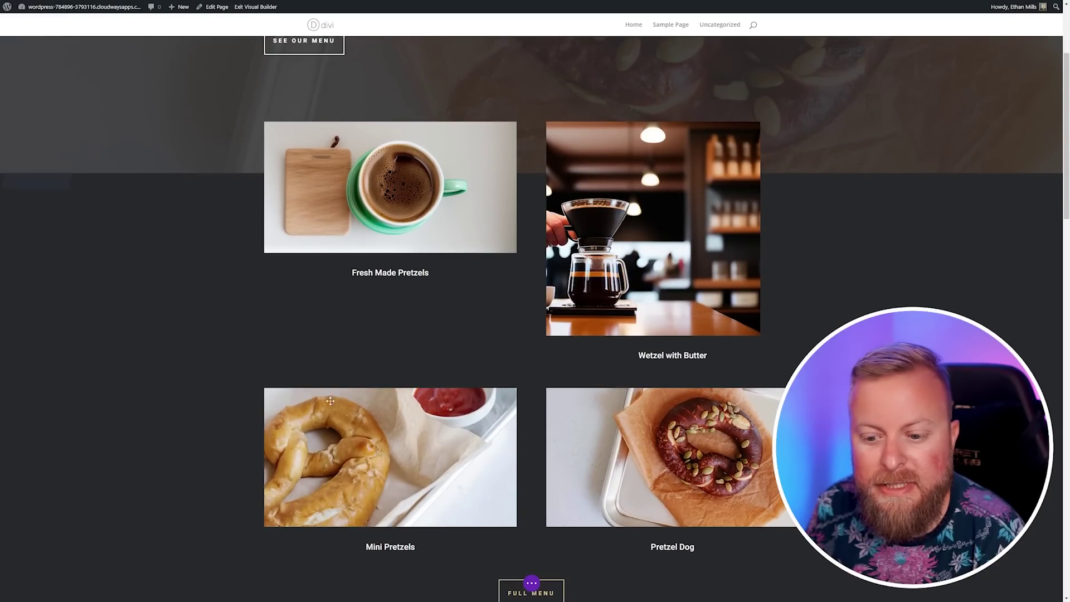
pyautogui.click(375, 410)
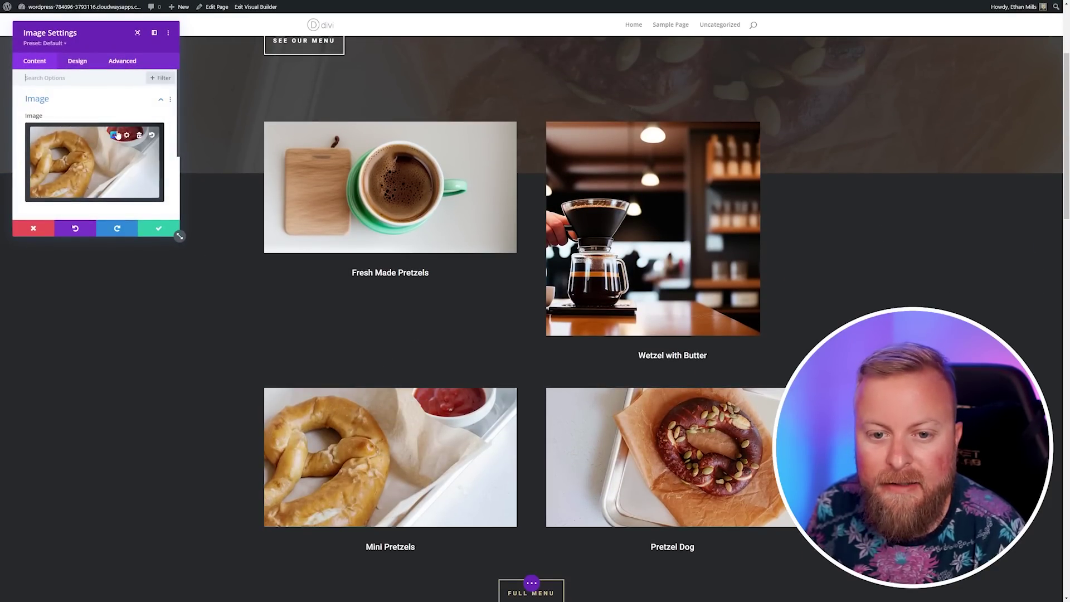
pyautogui.click(115, 135)
pyautogui.click(223, 262)
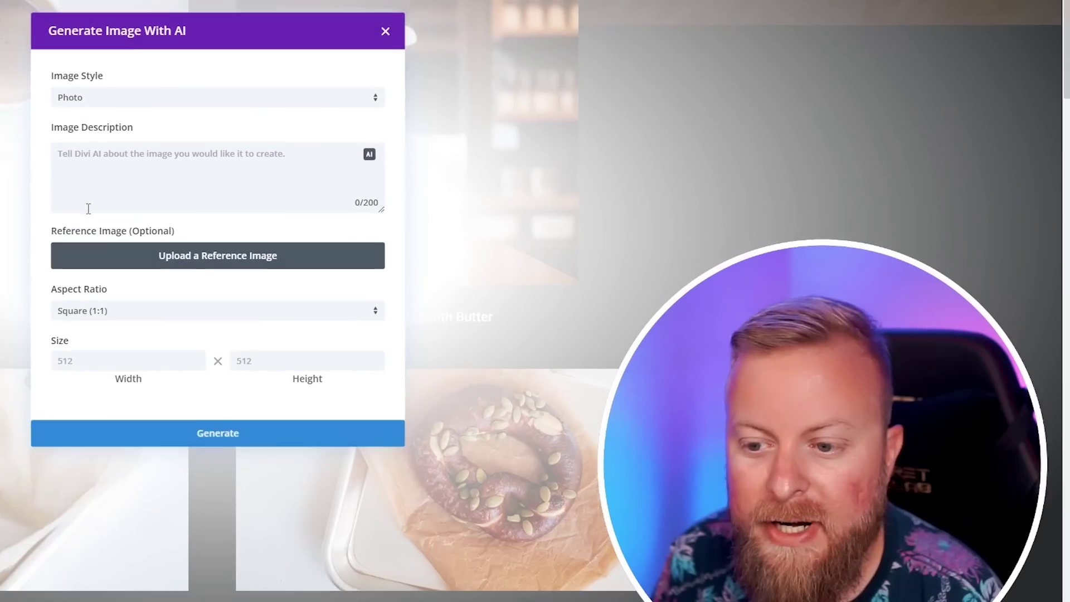
pyautogui.click(104, 170)
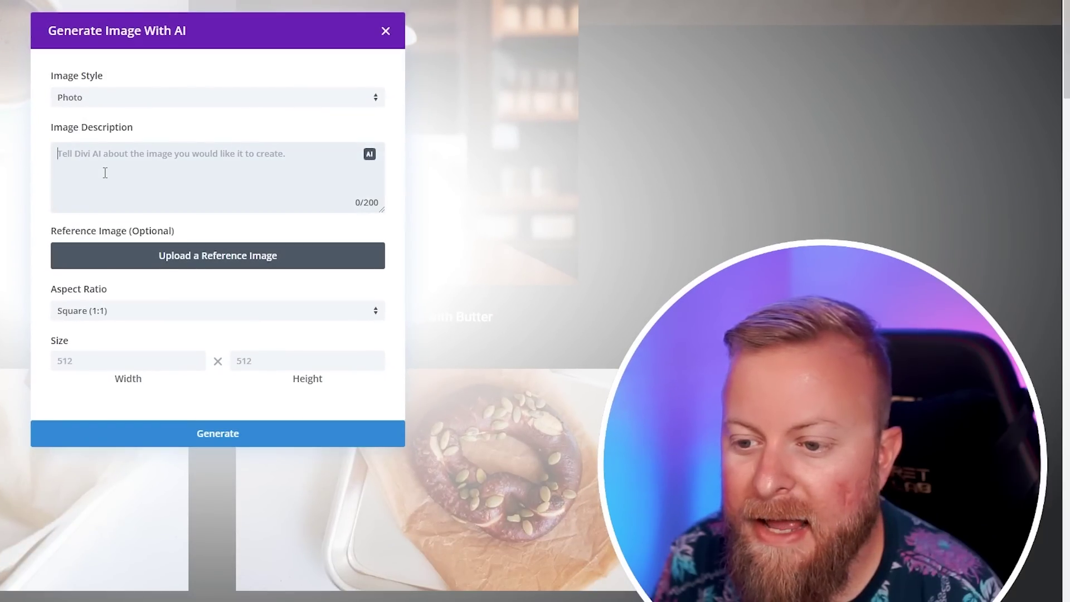
pyautogui.write('freshly baked scones')
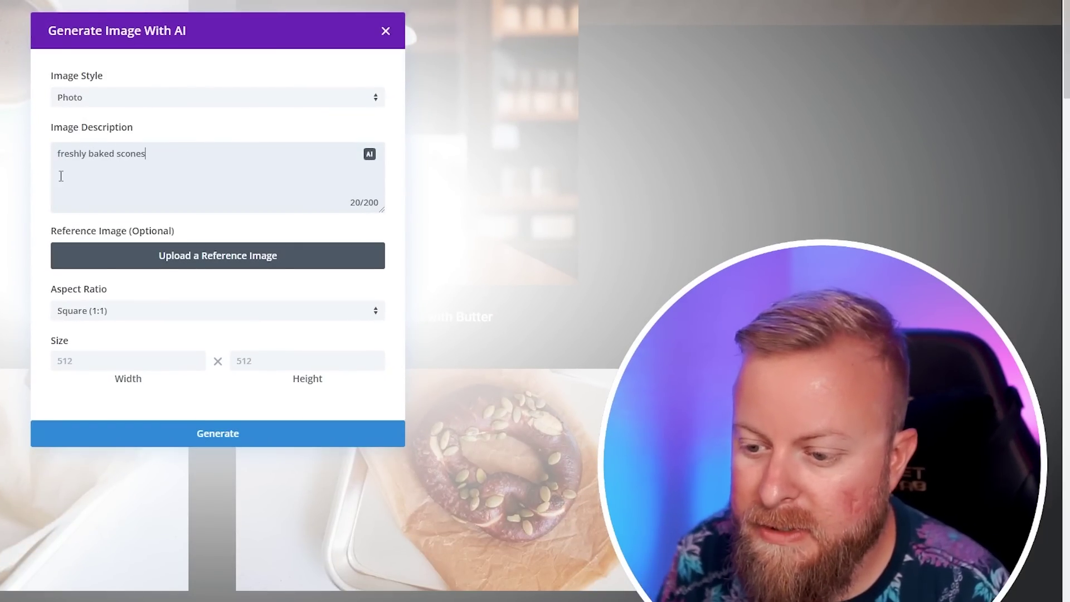
pyautogui.click(334, 433)
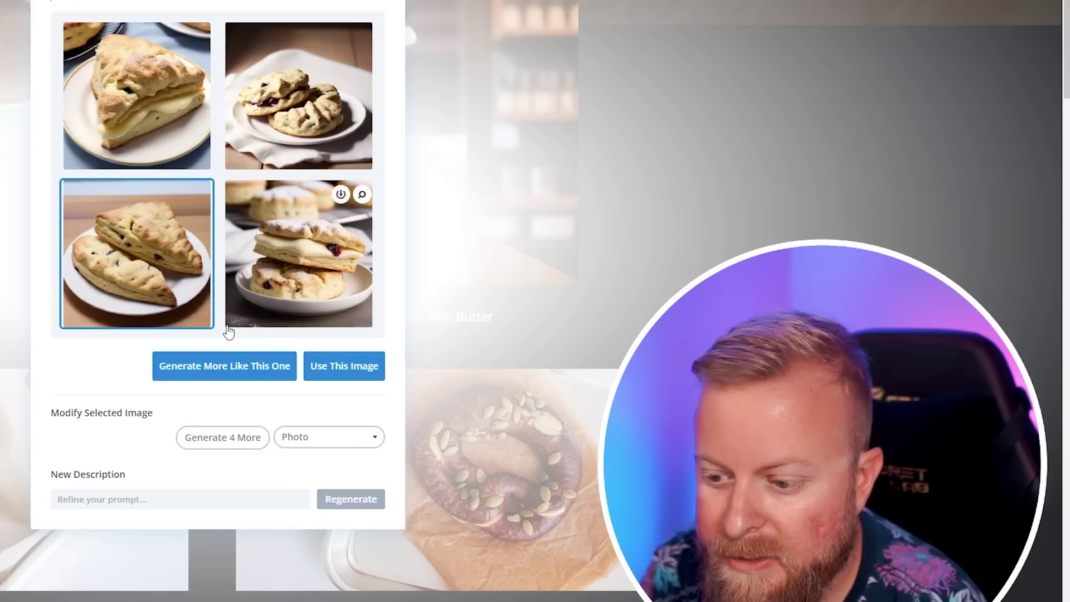
pyautogui.click(357, 367)
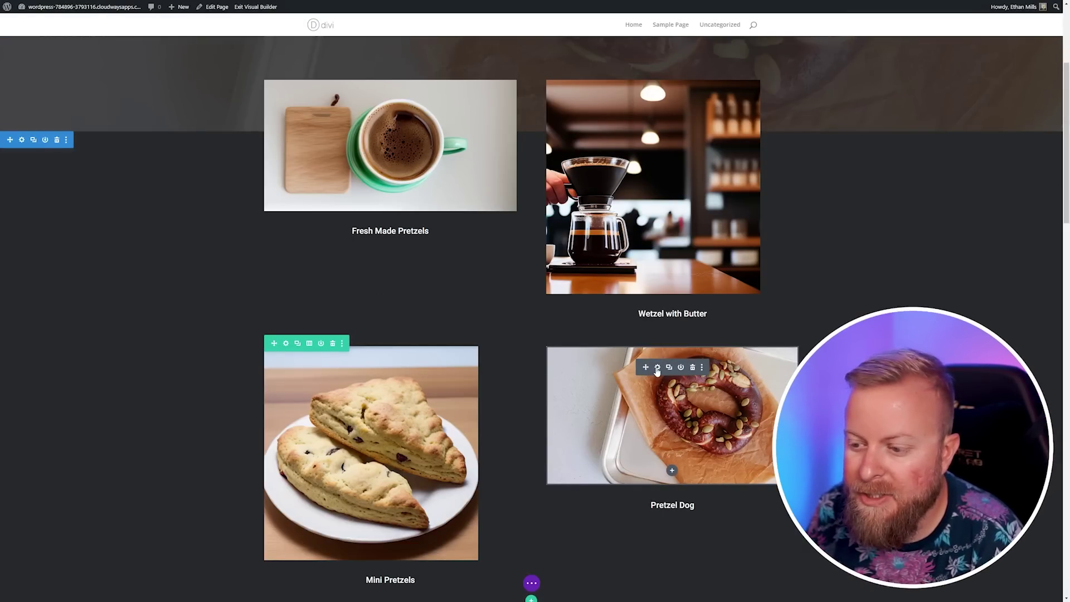
# Replace the Pretzel Dog photo with an AI-generated 'latte art' image
pyautogui.click(657, 368)
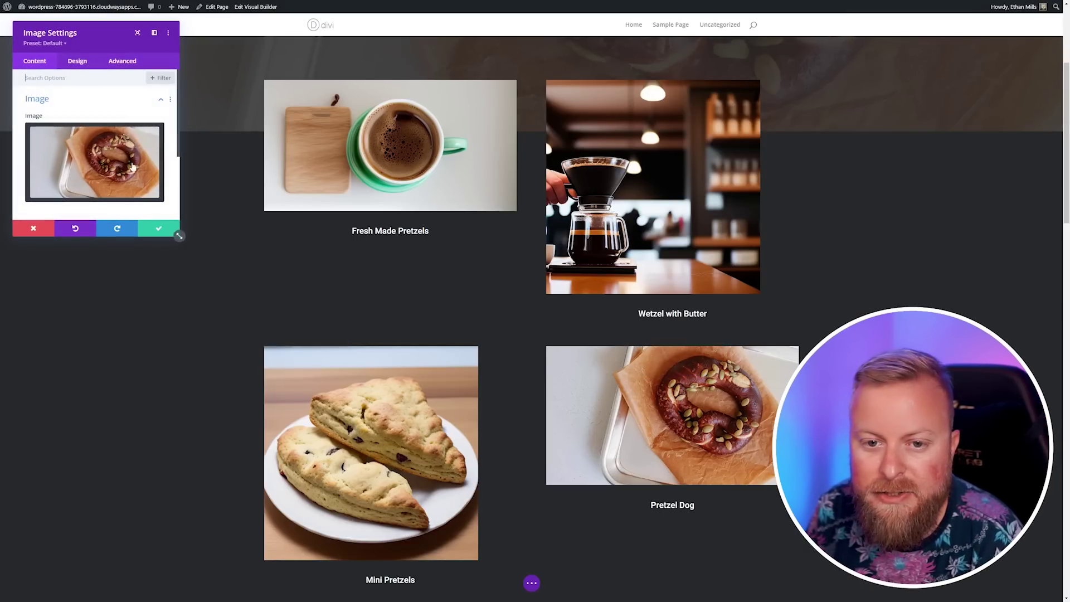
pyautogui.click(114, 136)
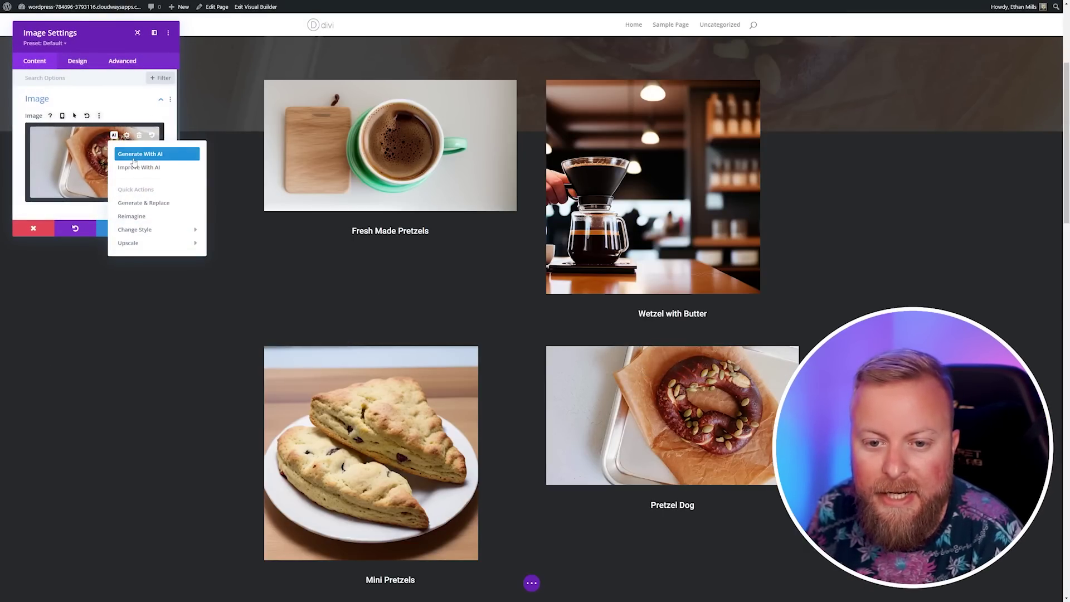
pyautogui.click(151, 151)
pyautogui.click(493, 257)
pyautogui.write('latte art')
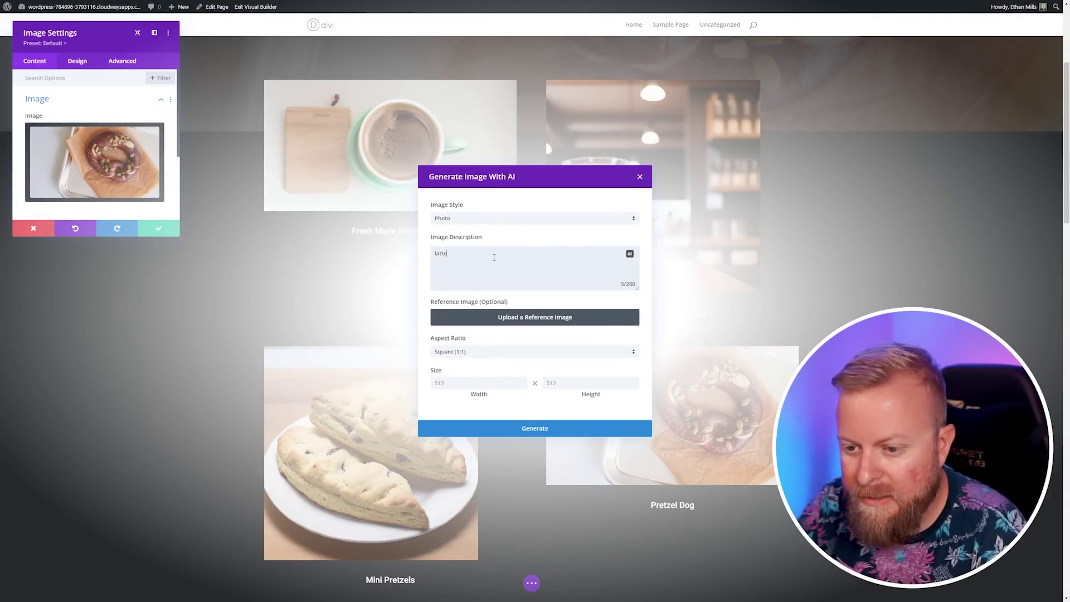
pyautogui.click(504, 434)
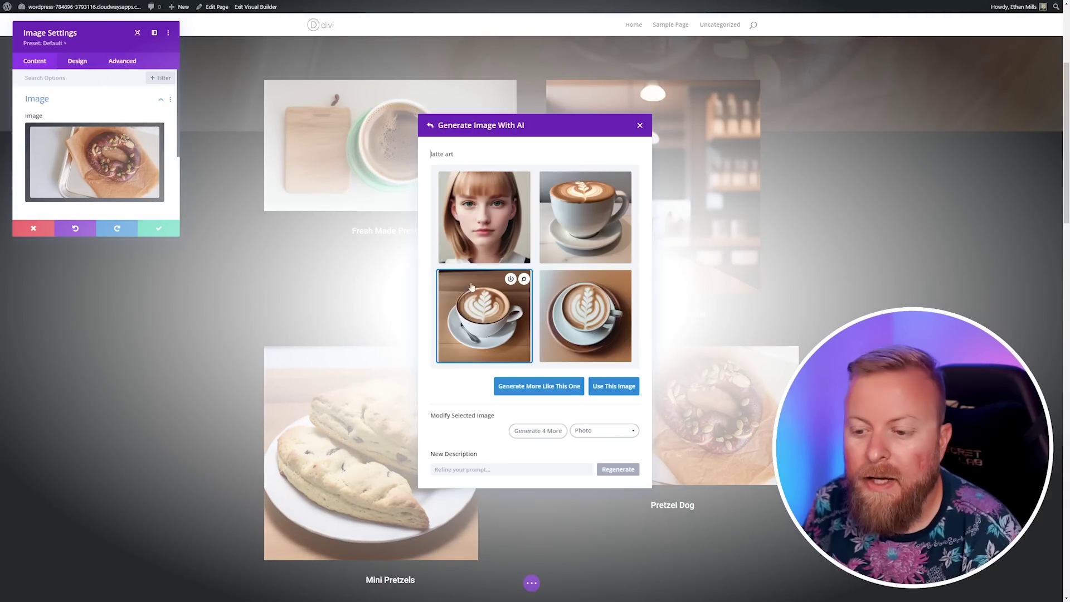
pyautogui.click(628, 389)
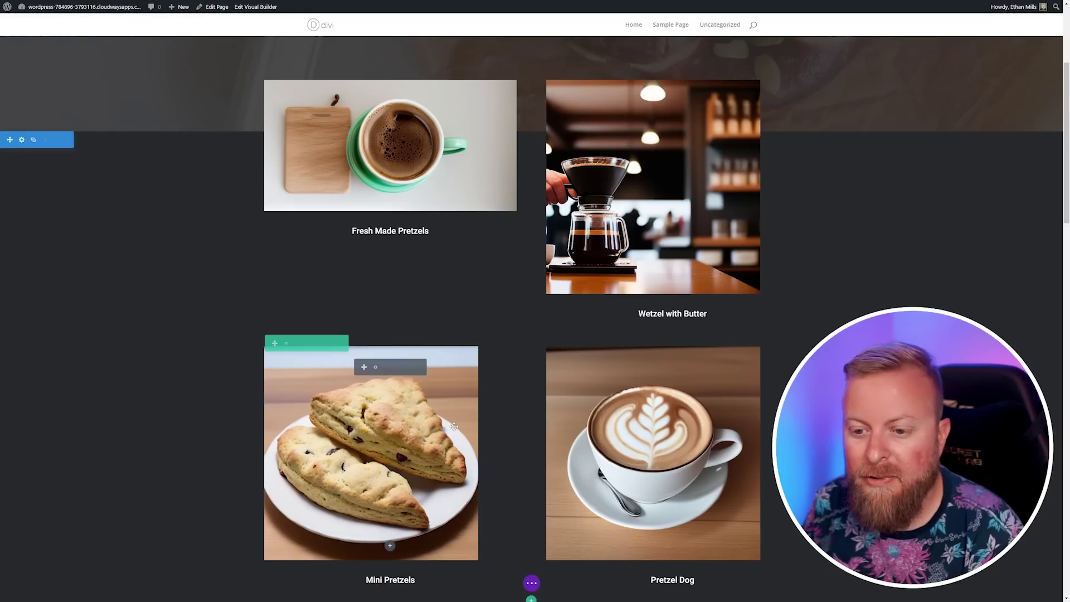
pyautogui.scroll(4, 531, 222)
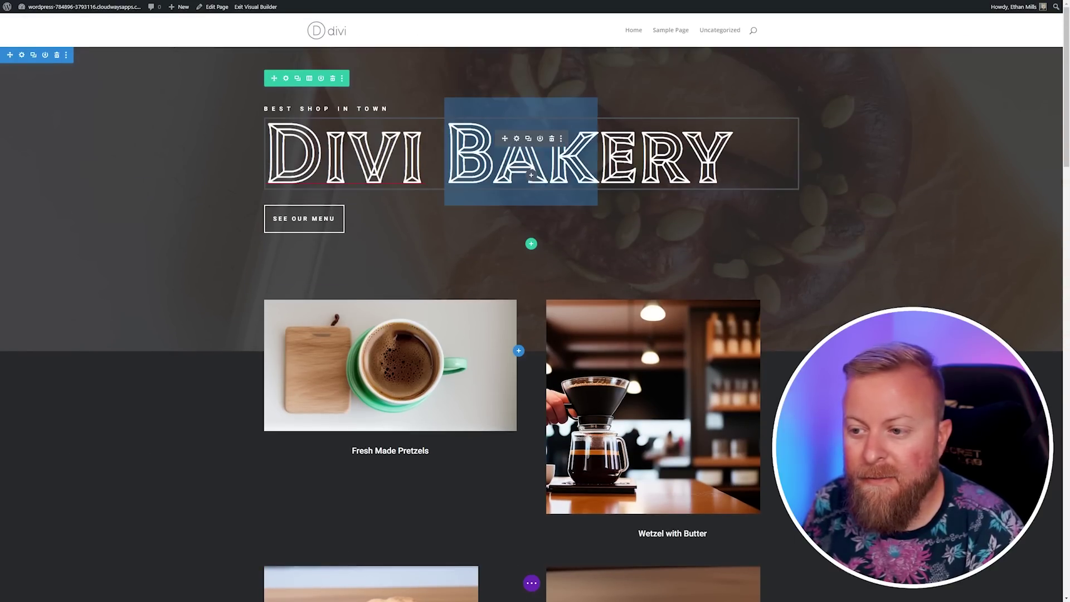
# Change 'Bakery' to 'Coffee Shop' in the heading and make the hero background an AI coffee-beans image
pyautogui.moveTo(598, 156); pyautogui.dragTo(731, 156)
pyautogui.write('Coffee S')
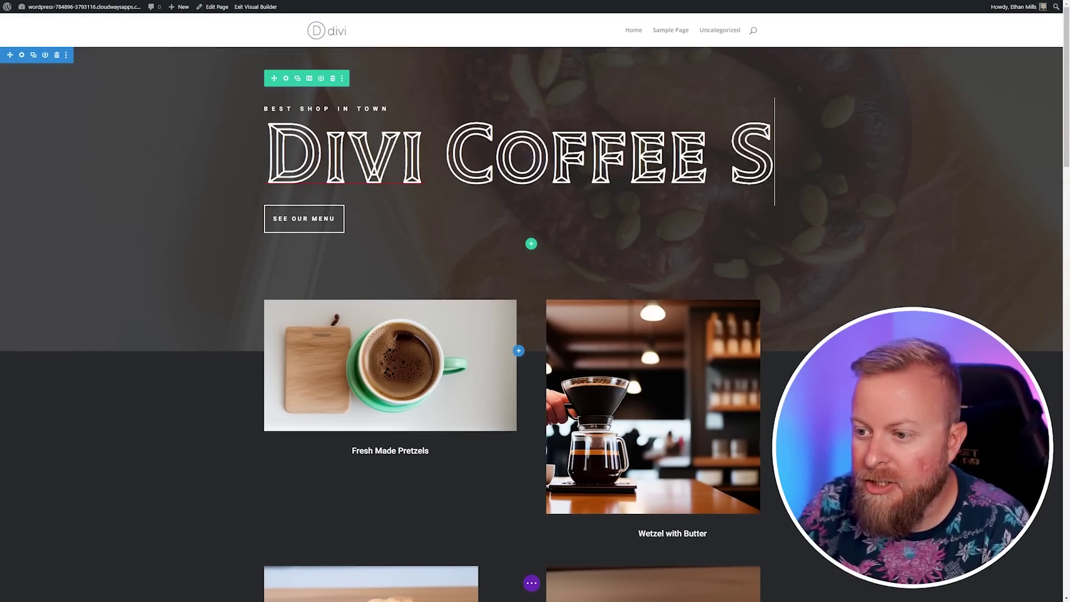
pyautogui.write('hop')
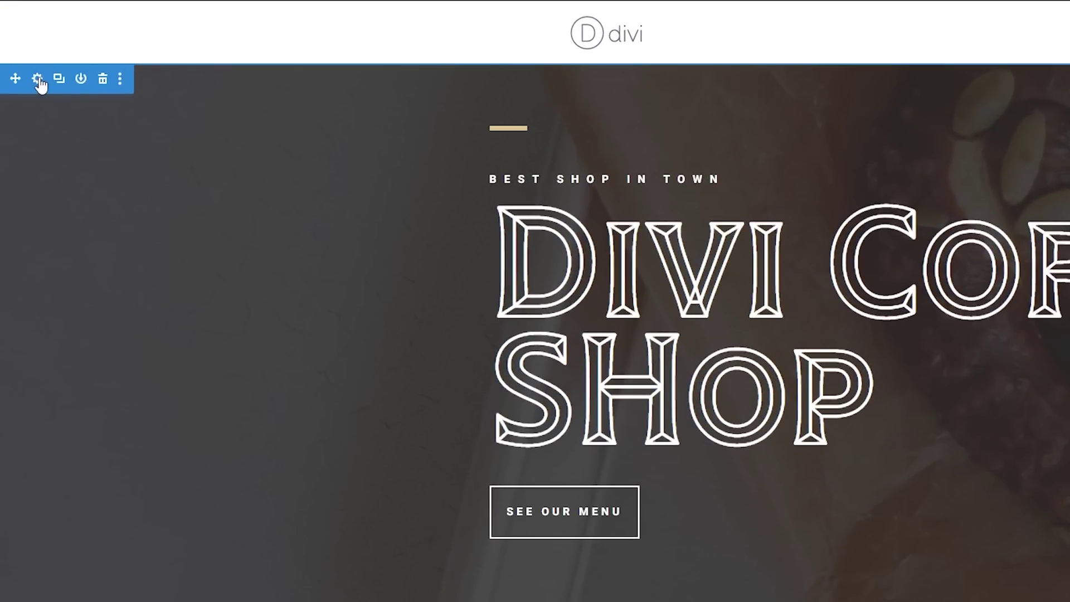
pyautogui.click(37, 80)
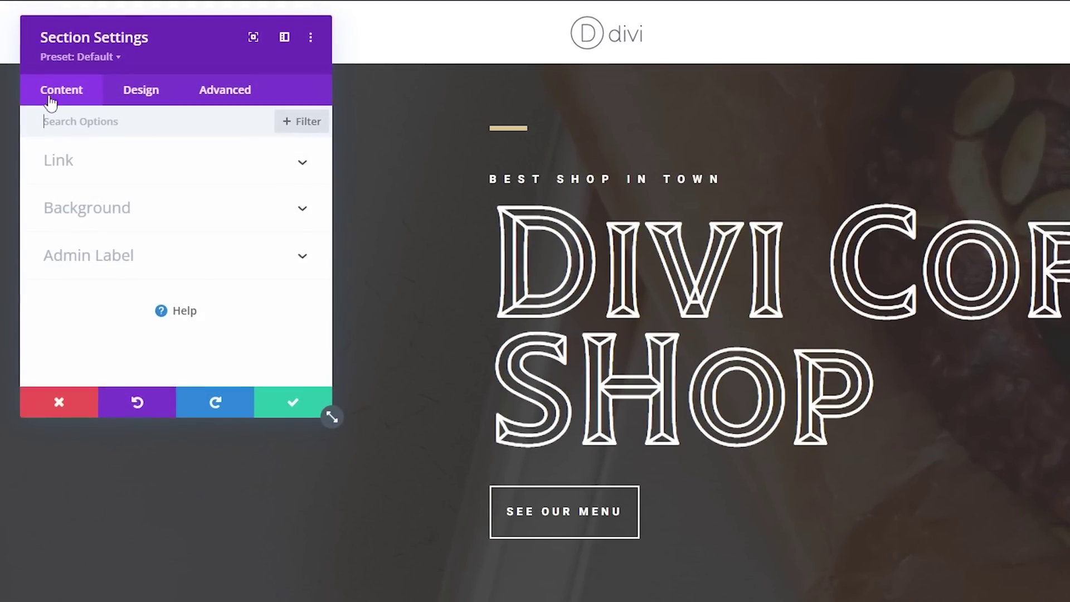
pyautogui.click(102, 221)
pyautogui.click(150, 191)
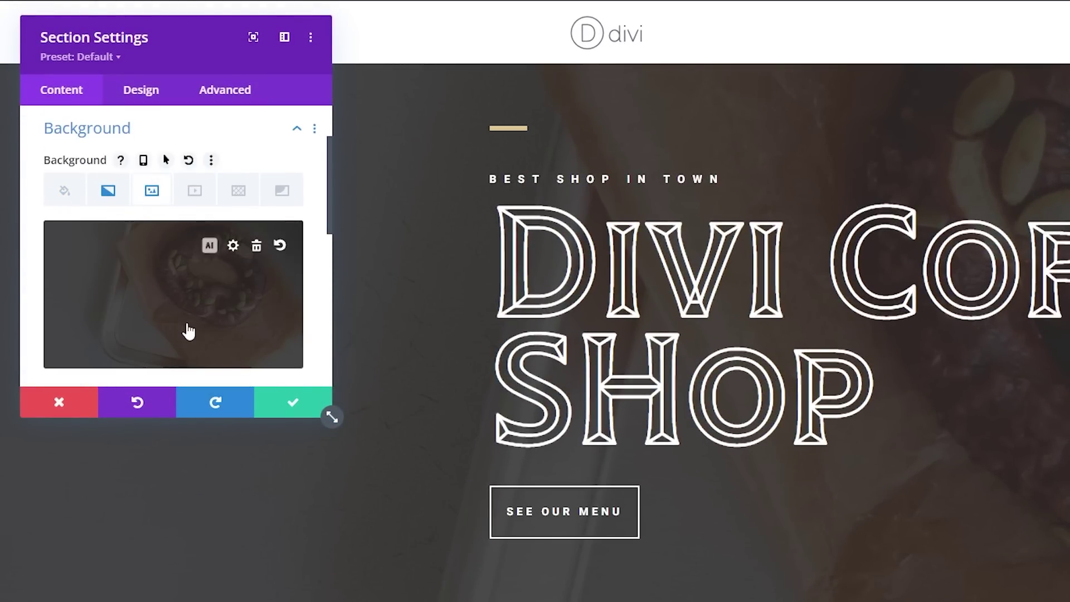
pyautogui.click(211, 249)
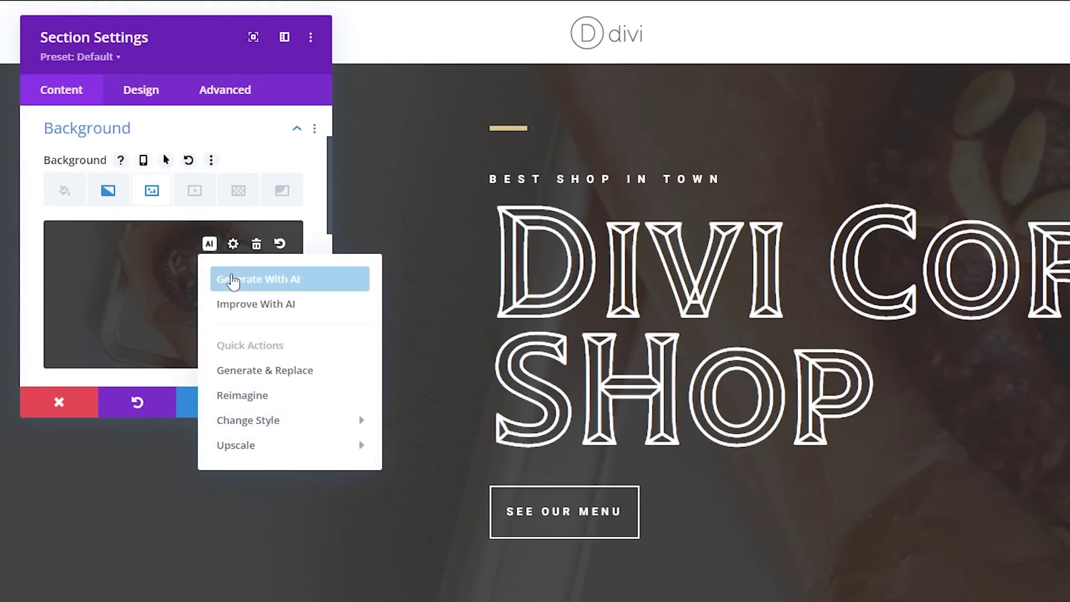
pyautogui.click(241, 308)
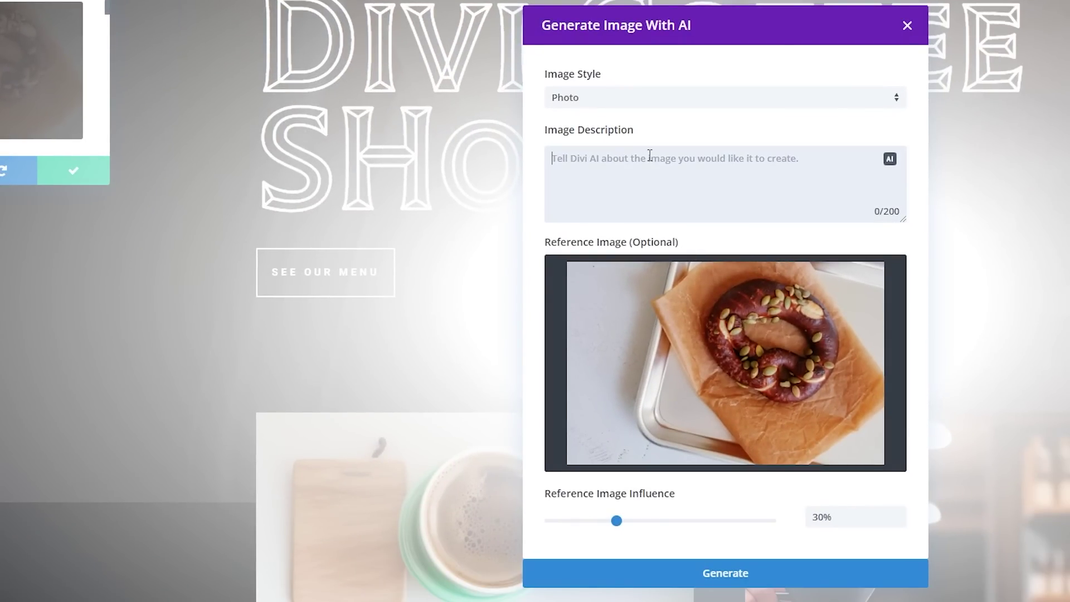
pyautogui.write('coffee beans')
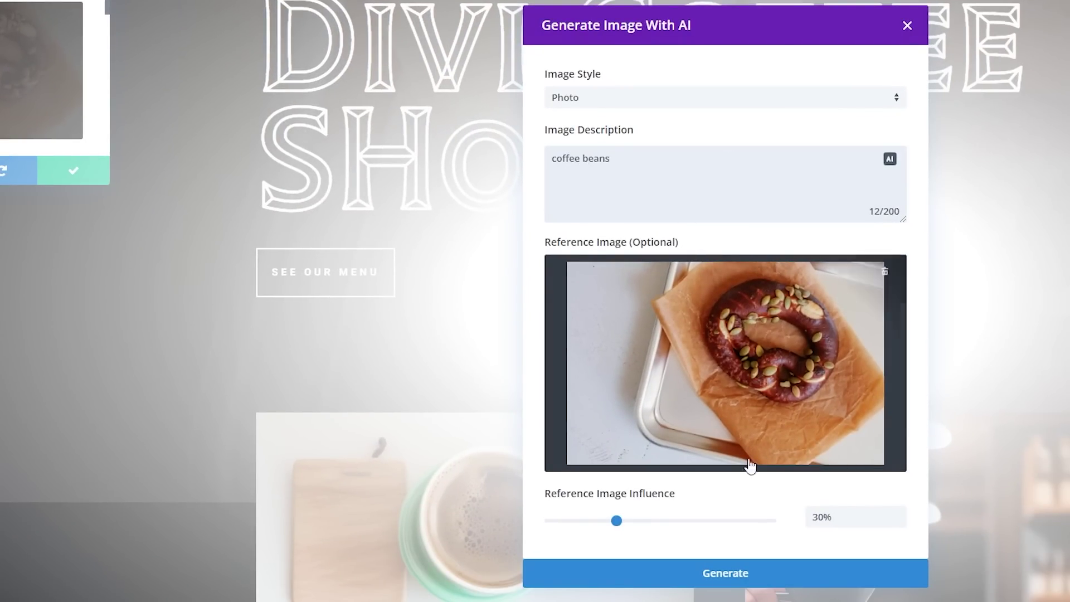
pyautogui.click(735, 573)
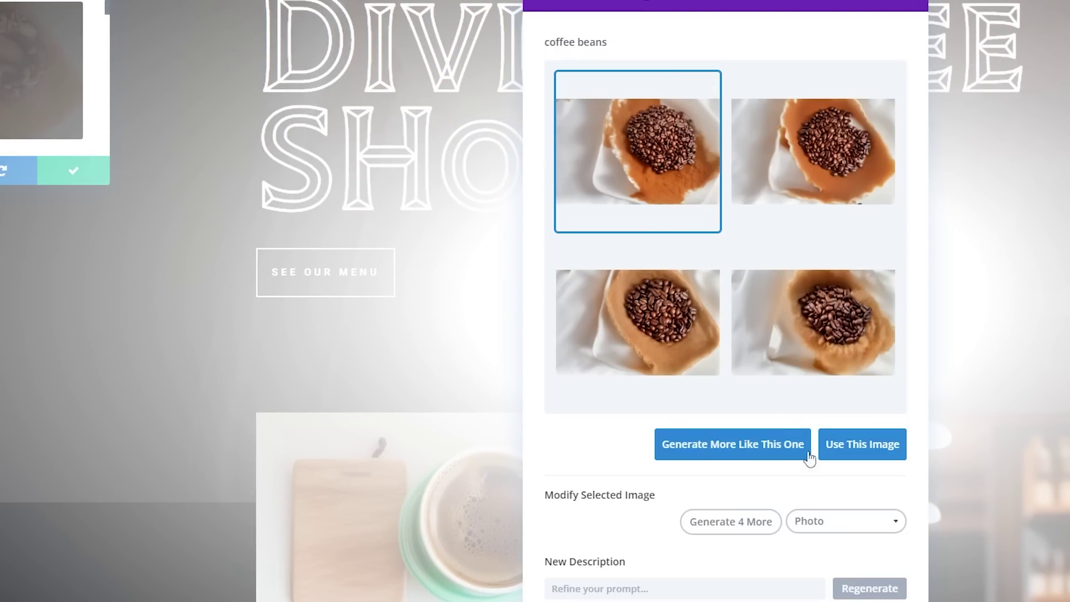
pyautogui.click(877, 451)
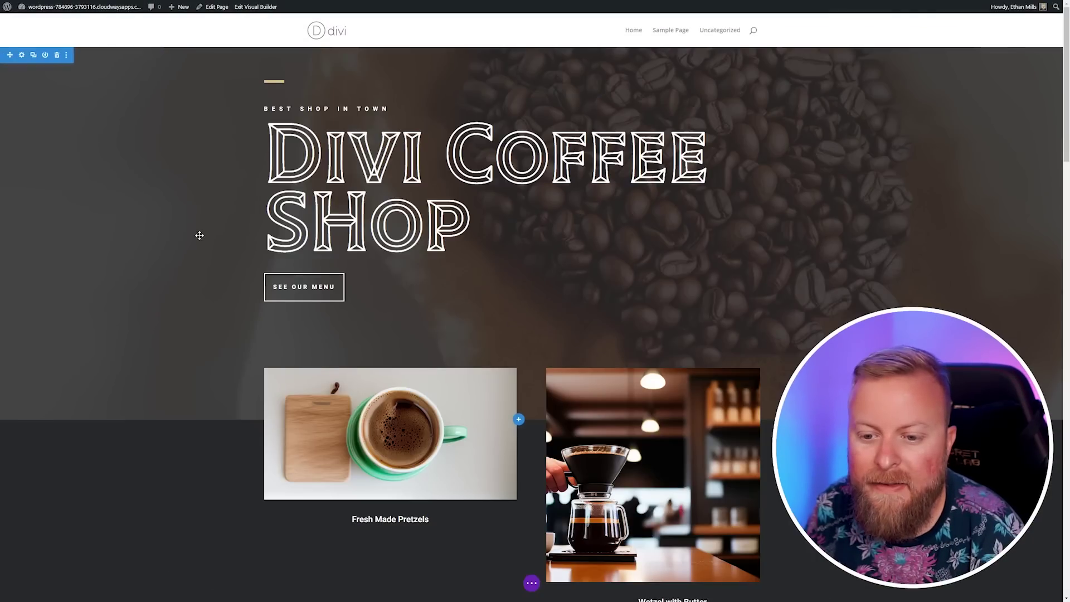
# Start Divi AI writing for the Fresh Made Pretzels caption with content type Title
pyautogui.scroll(-4, 373, 362)
pyautogui.scroll(2, 407, 318)
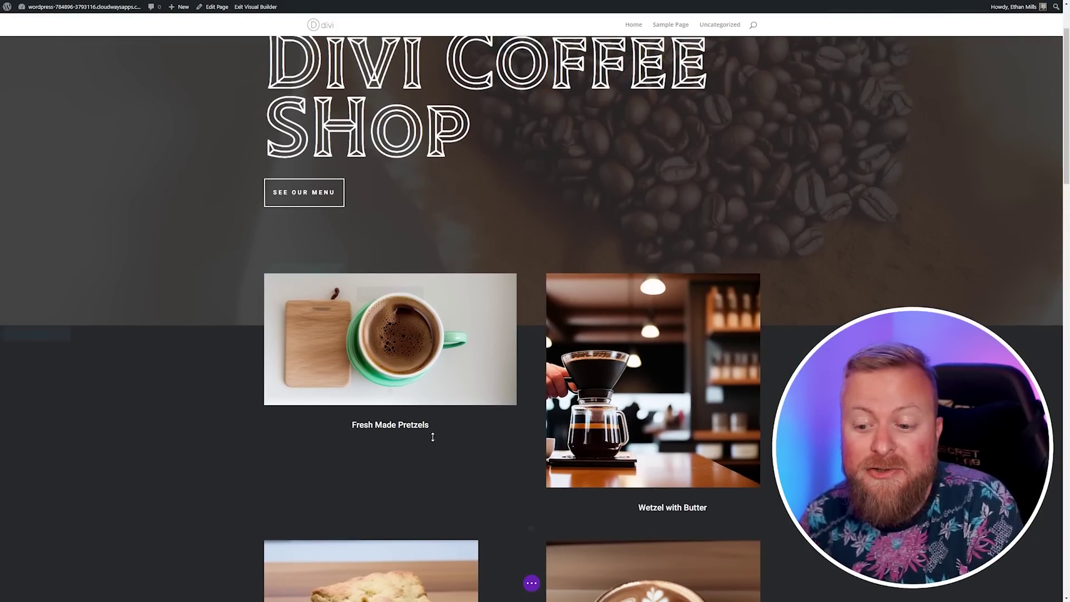
pyautogui.scroll(-3, 432, 434)
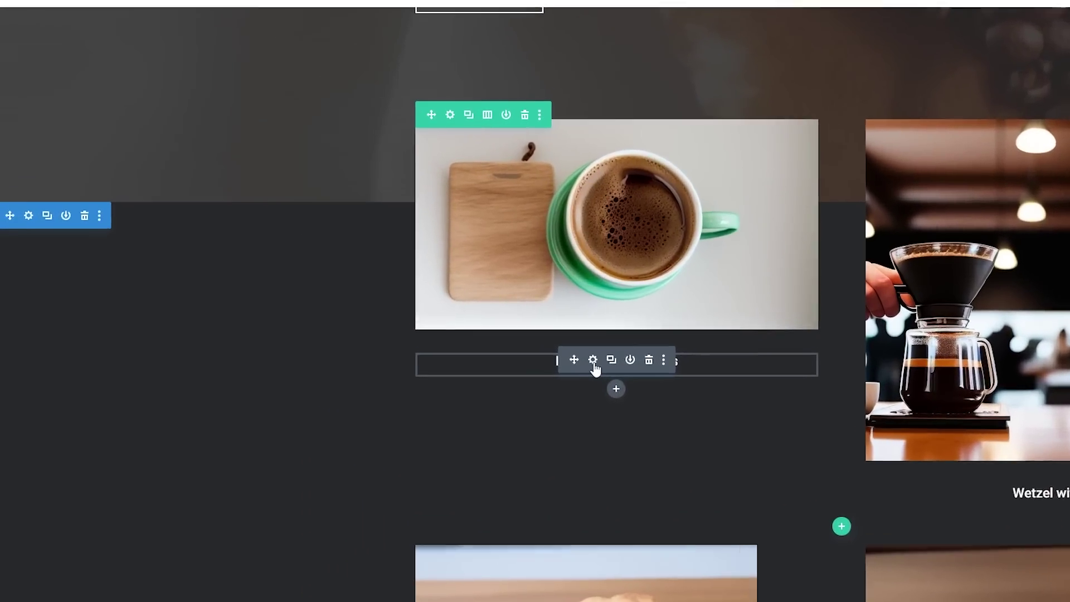
pyautogui.click(395, 266)
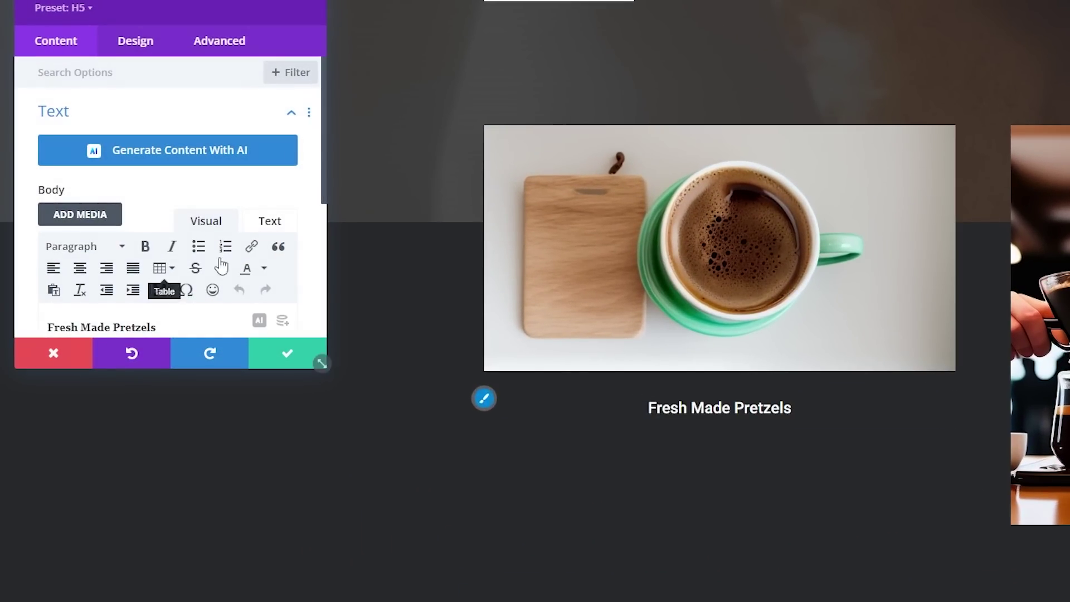
pyautogui.scroll(-1, 191, 245)
pyautogui.scroll(-3, 191, 246)
pyautogui.scroll(1, 182, 223)
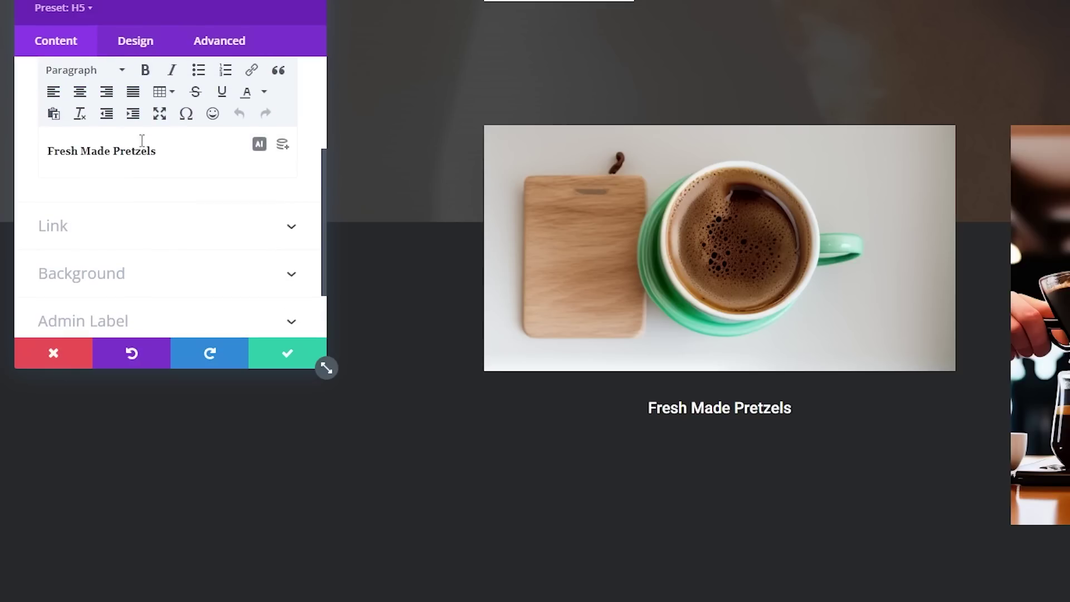
pyautogui.click(260, 146)
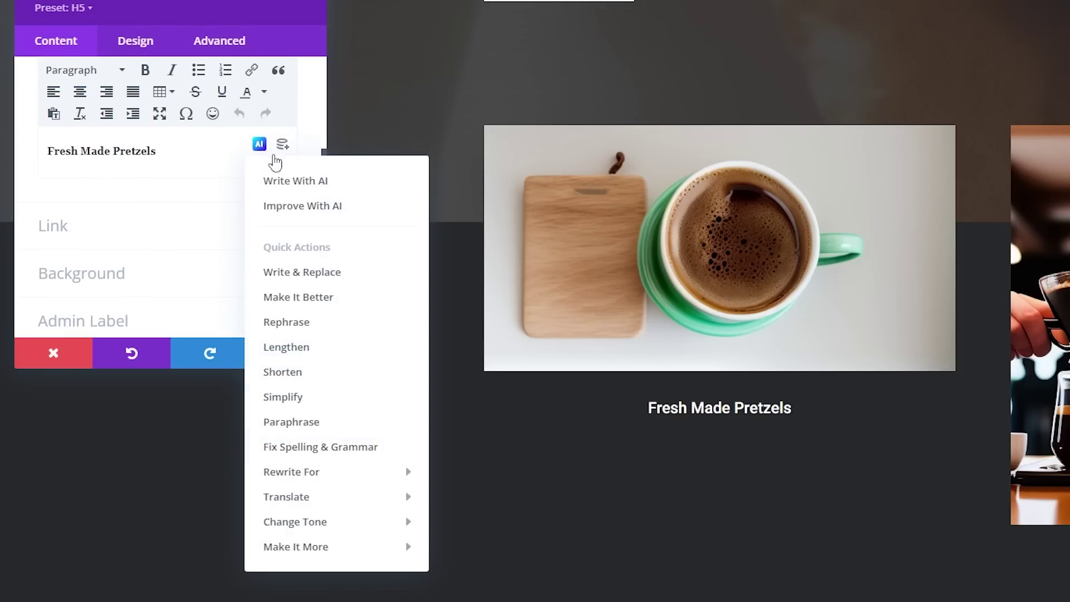
pyautogui.click(308, 188)
pyautogui.click(433, 165)
pyautogui.click(393, 221)
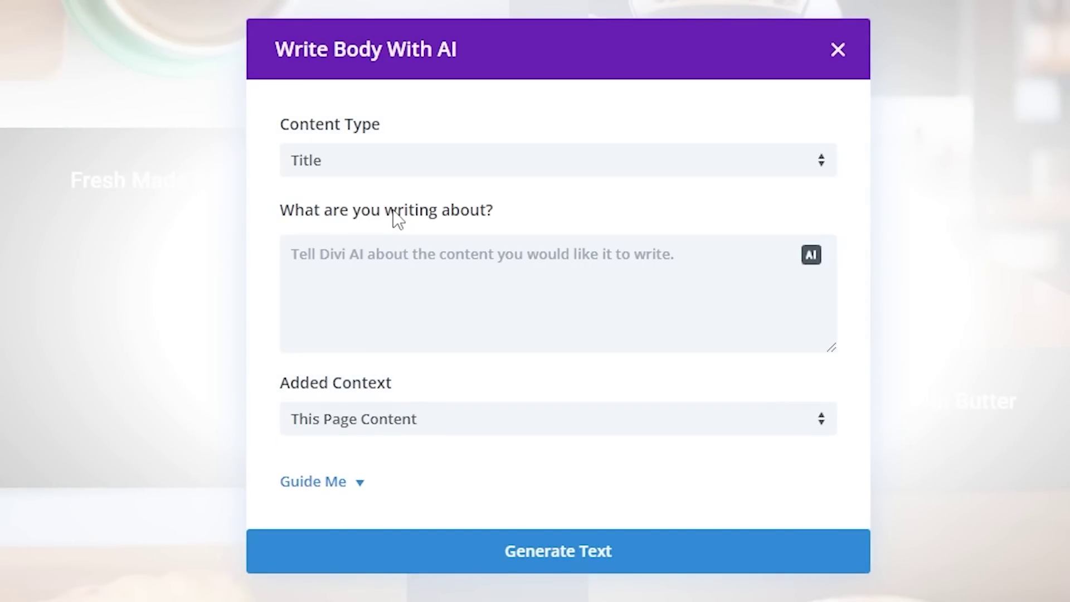
pyautogui.click(362, 177)
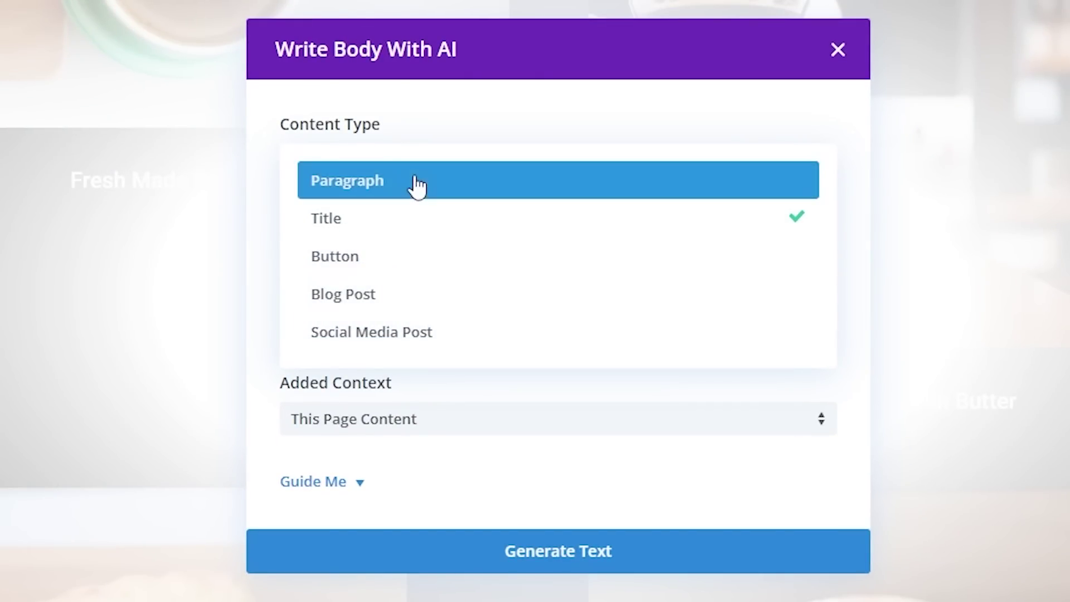
pyautogui.click(316, 223)
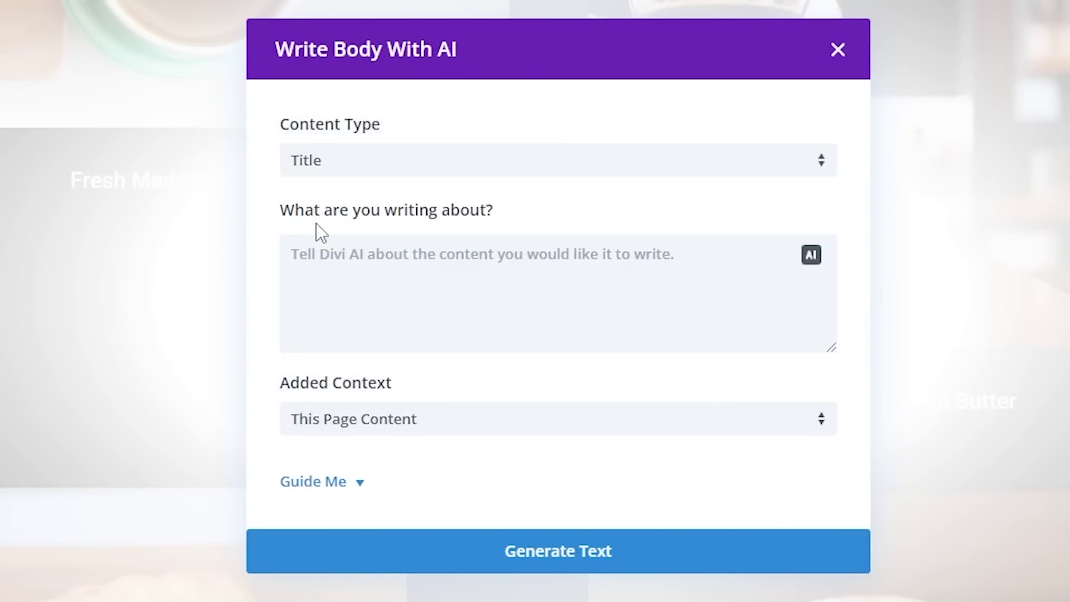
# Generate a title from 'A cup of coffee' with No Context, retrying for new suggestions
pyautogui.click(375, 294)
pyautogui.write('A cup of')
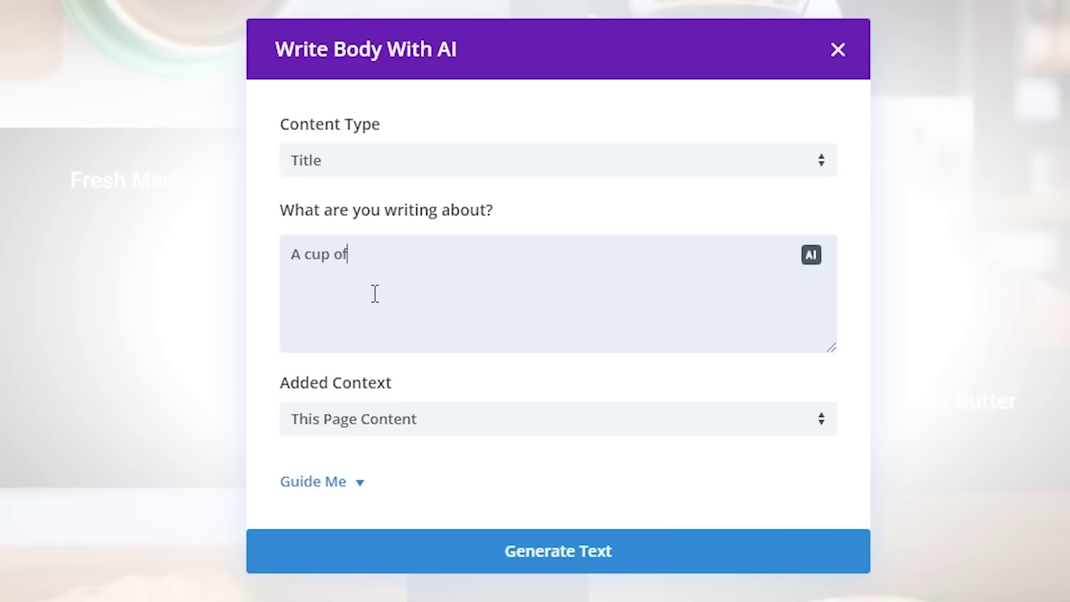
pyautogui.write(' coffee')
pyautogui.click(391, 429)
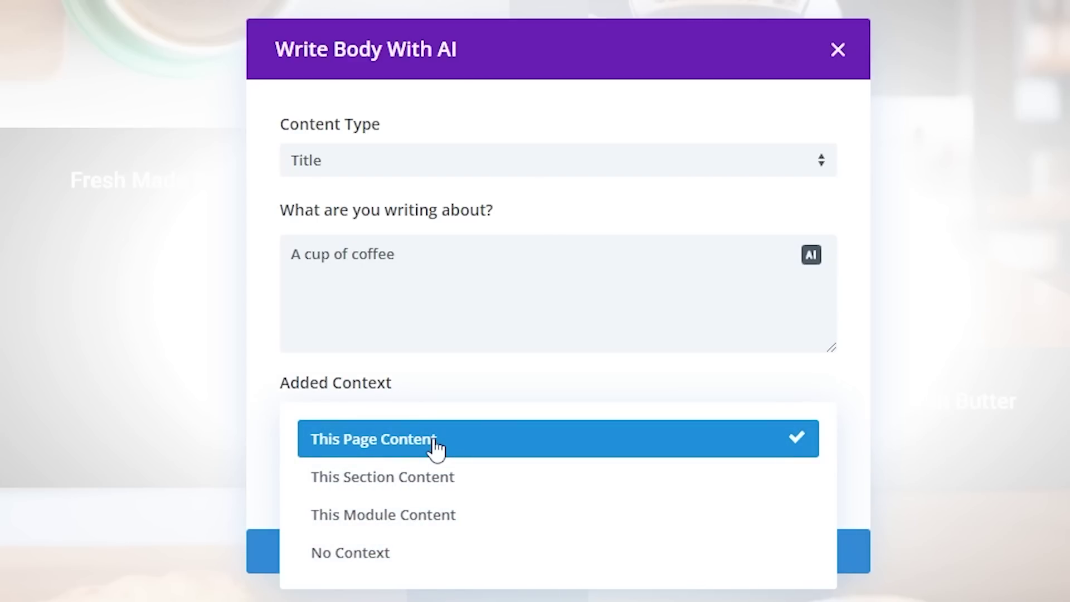
pyautogui.click(408, 559)
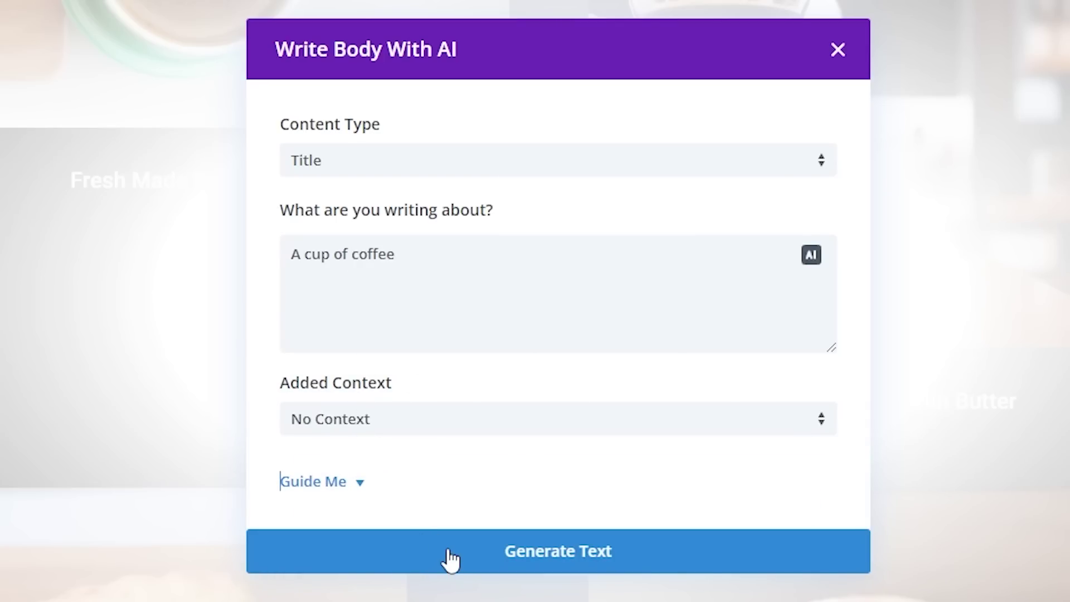
pyautogui.click(485, 551)
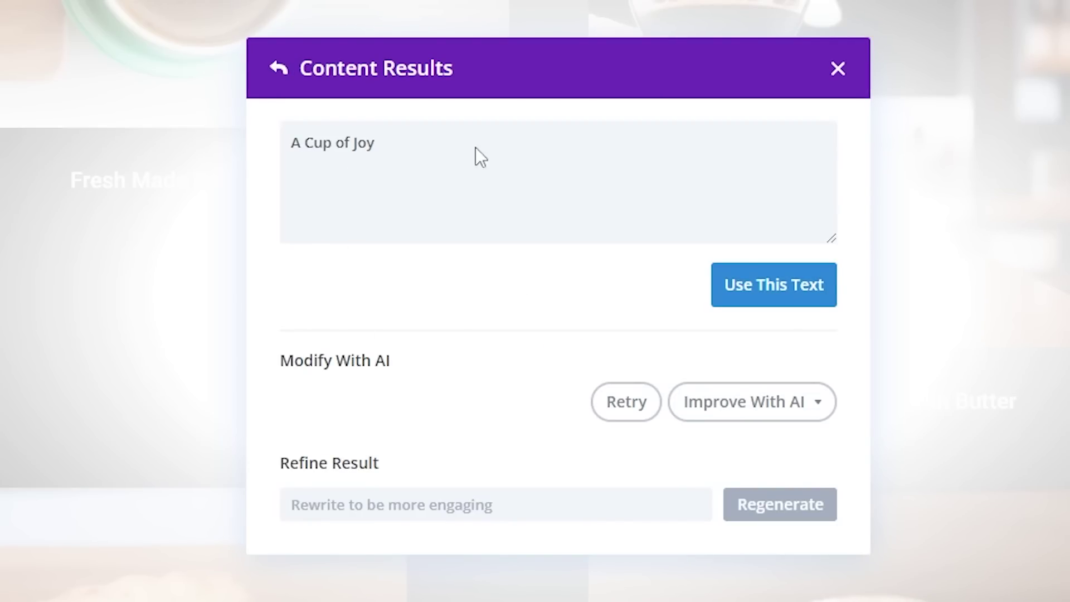
pyautogui.click(635, 403)
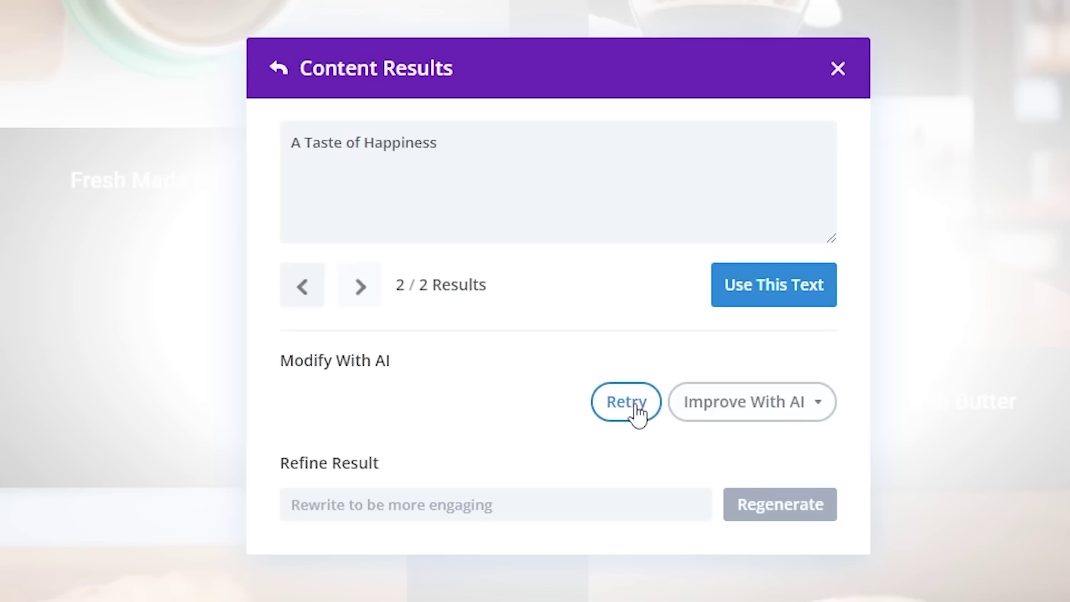
pyautogui.click(635, 406)
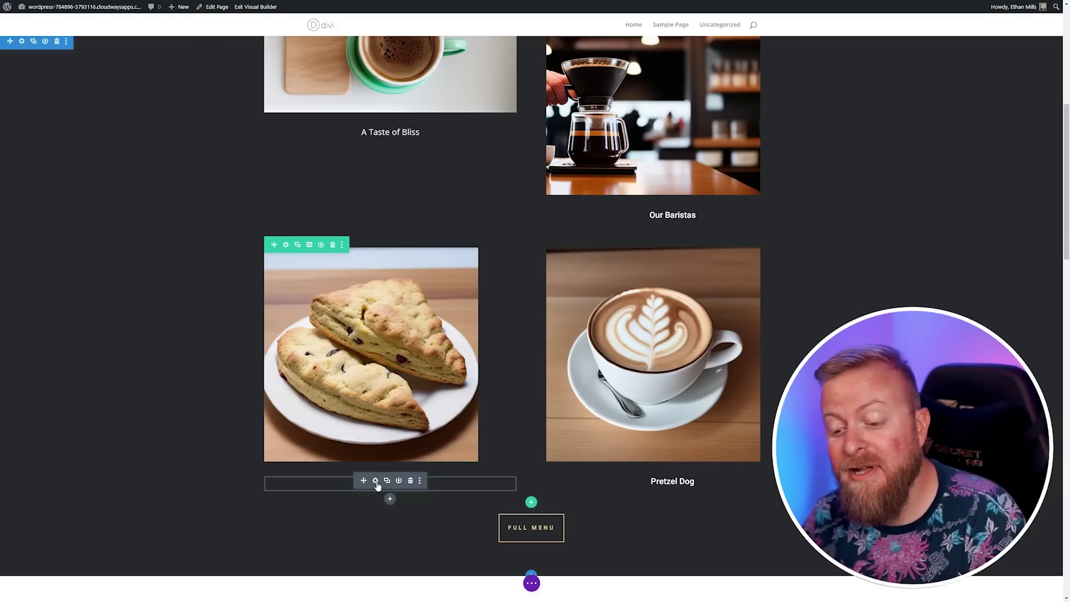
# Open the Mini Pretzels caption's settings and bring up its Divi AI writing options
pyautogui.click(375, 480)
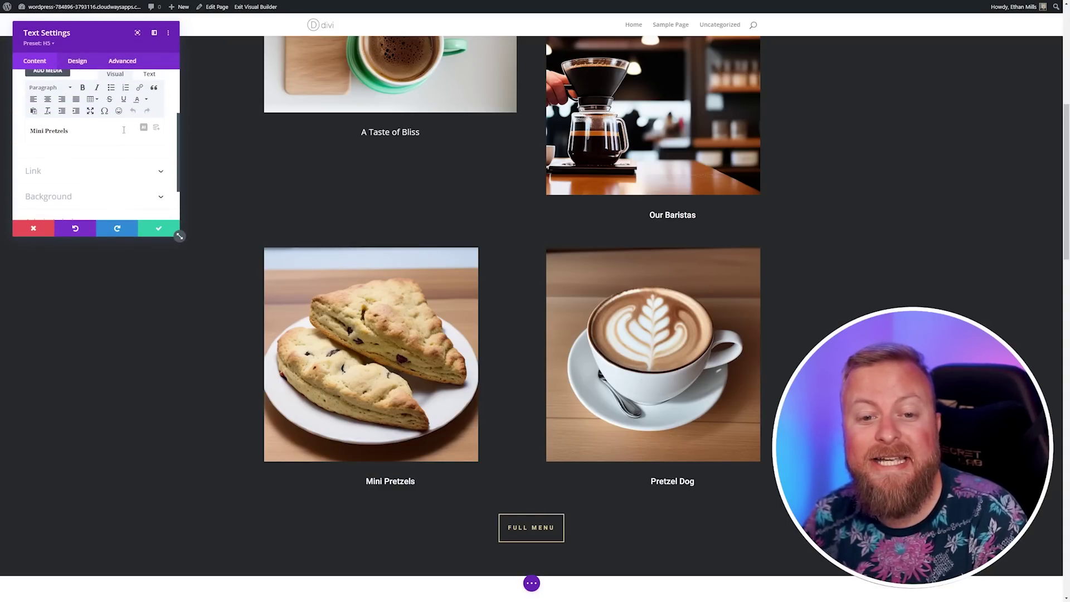
pyautogui.click(142, 128)
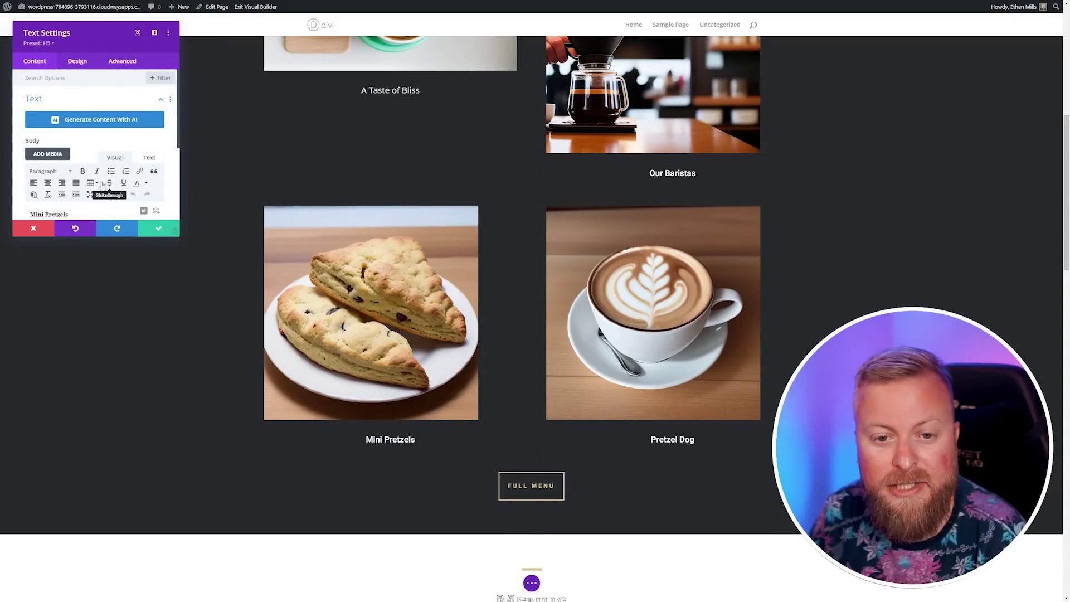
pyautogui.scroll(-2, 67, 127)
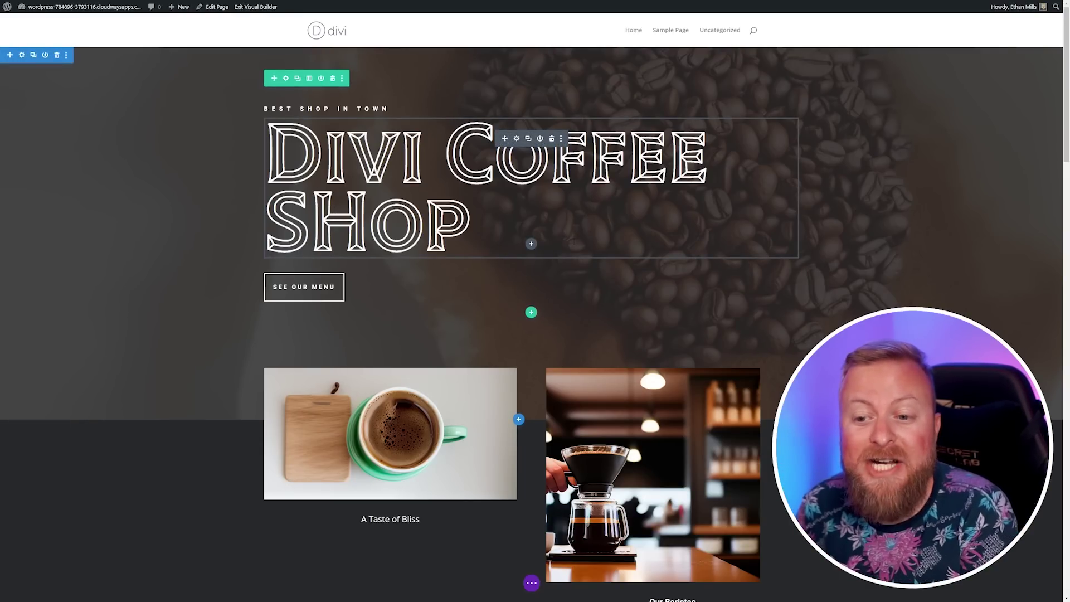
pyautogui.scroll(-8, 572, 241)
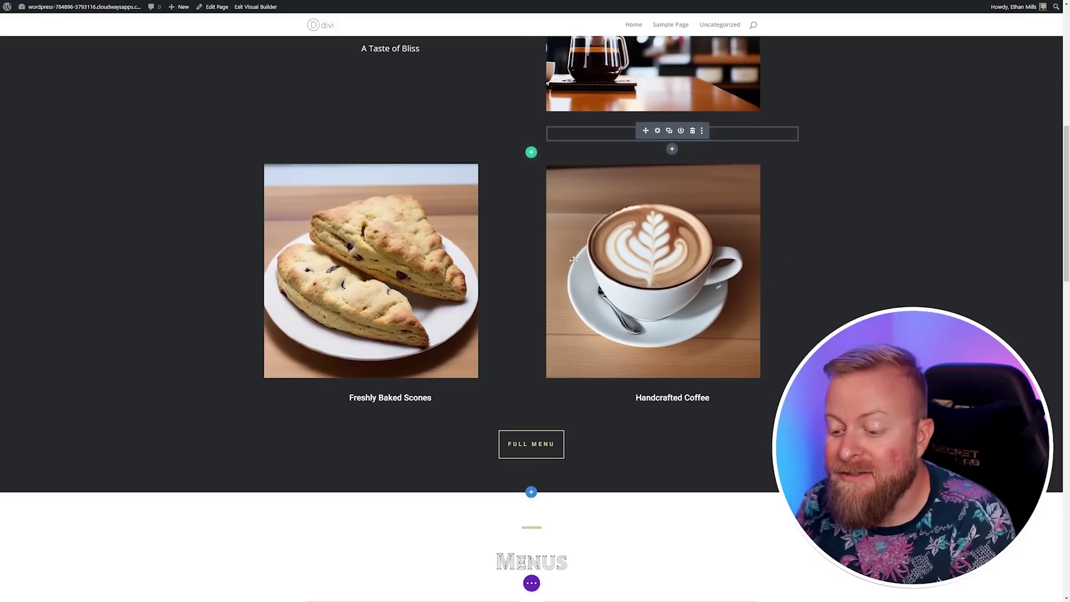
pyautogui.scroll(8, 573, 260)
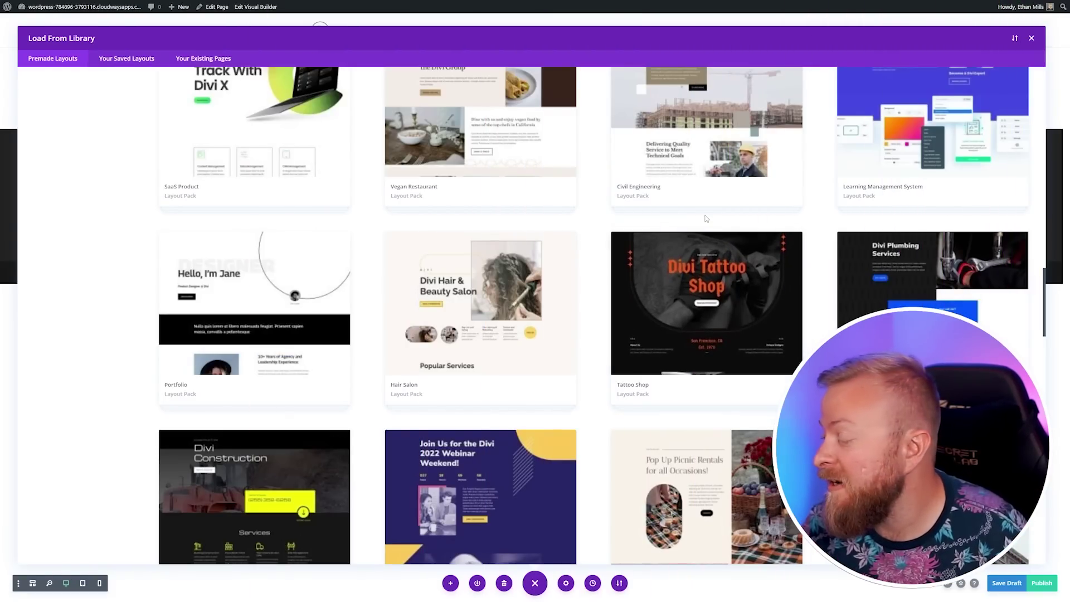
# Pick the Pop Up Picnic pack's Home layout and load it onto the page
pyautogui.scroll(-3, 667, 478)
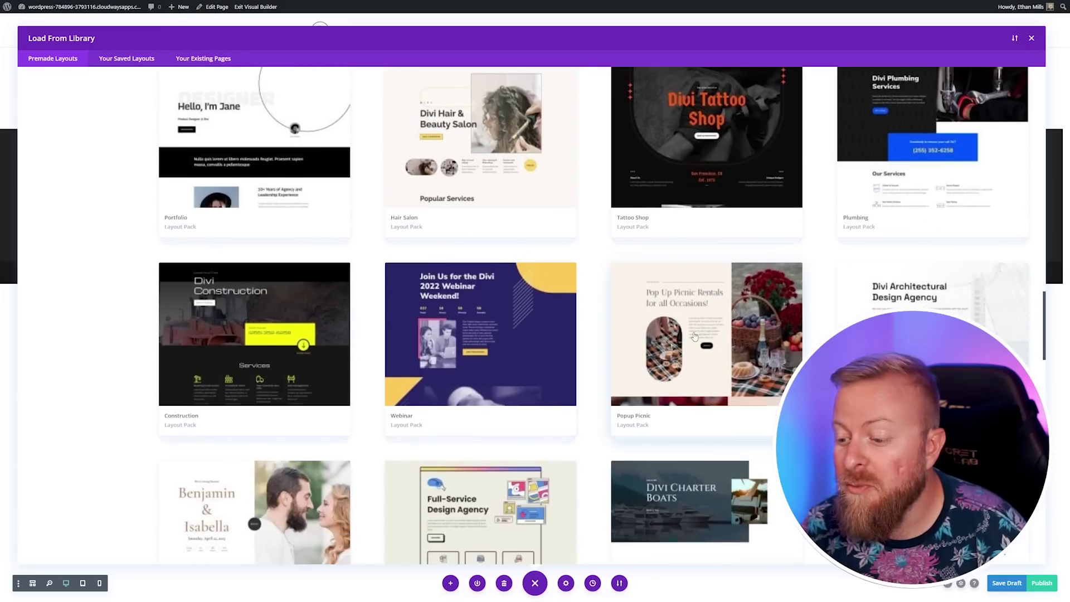
pyautogui.click(660, 361)
pyautogui.click(659, 360)
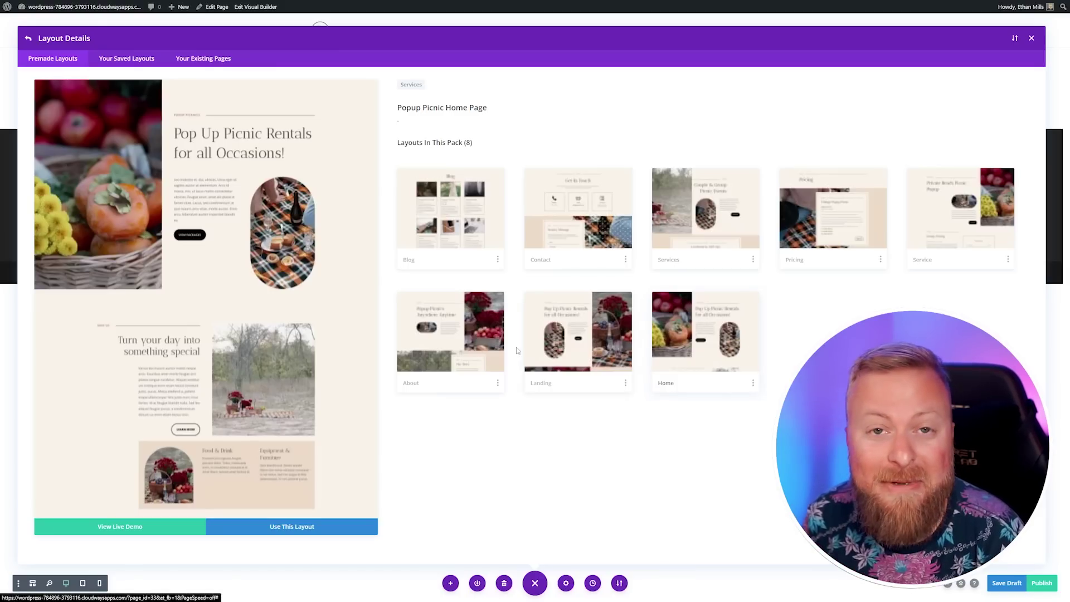
pyautogui.click(321, 528)
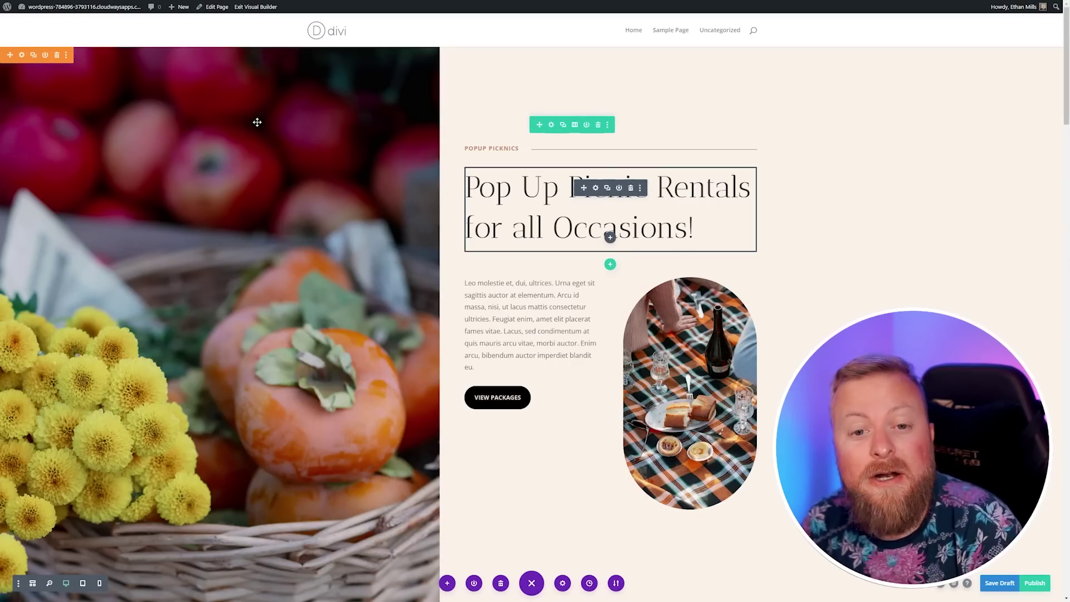
# Replace the fruit basket image with an AI-generated scales of justice image
pyautogui.click(197, 67)
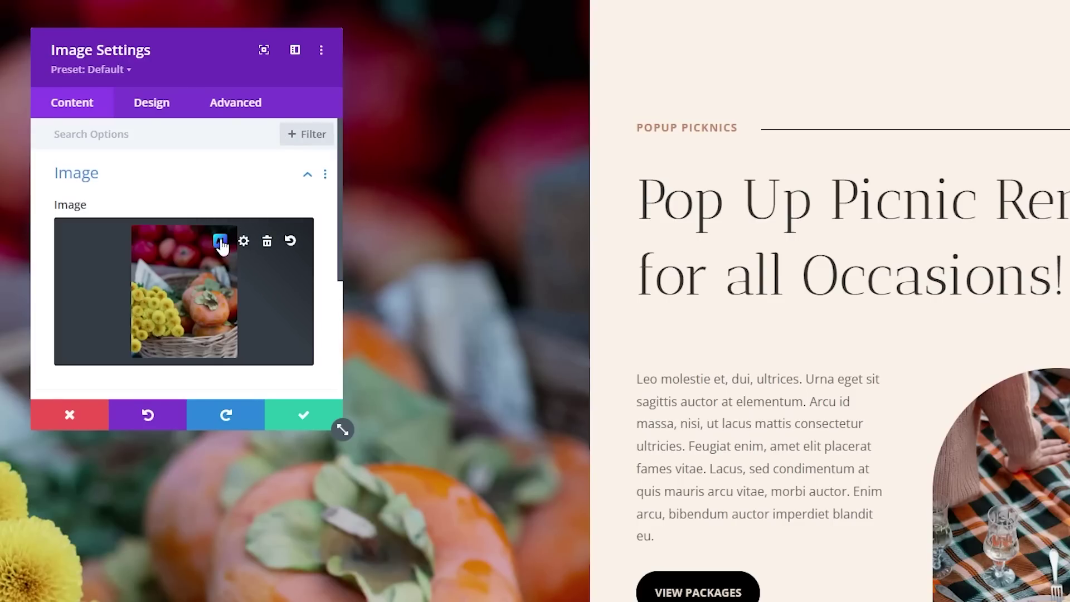
pyautogui.click(222, 245)
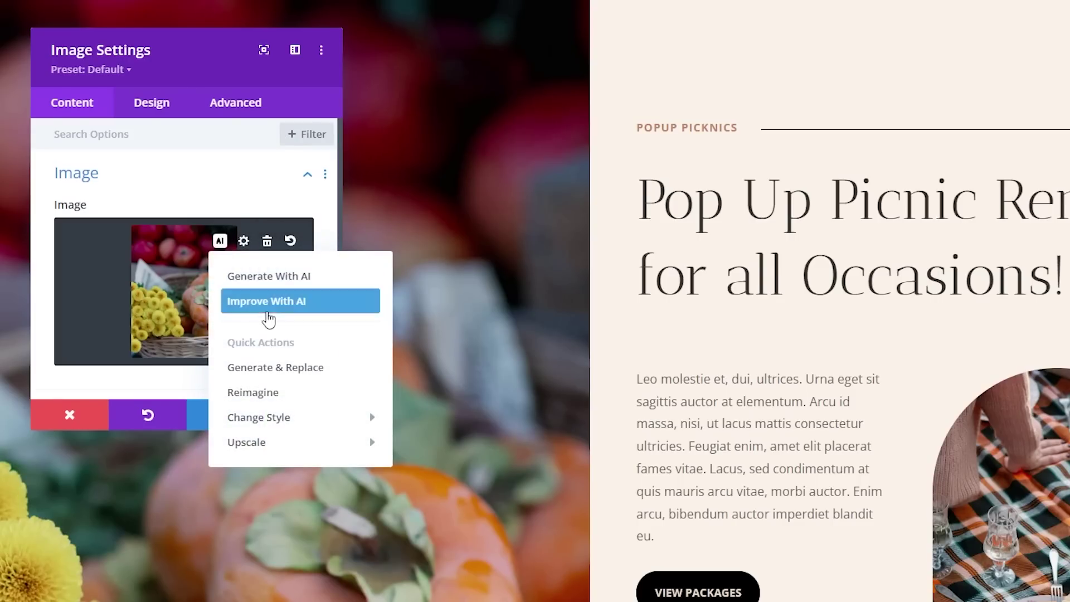
pyautogui.click(223, 276)
pyautogui.doubleClick(462, 413)
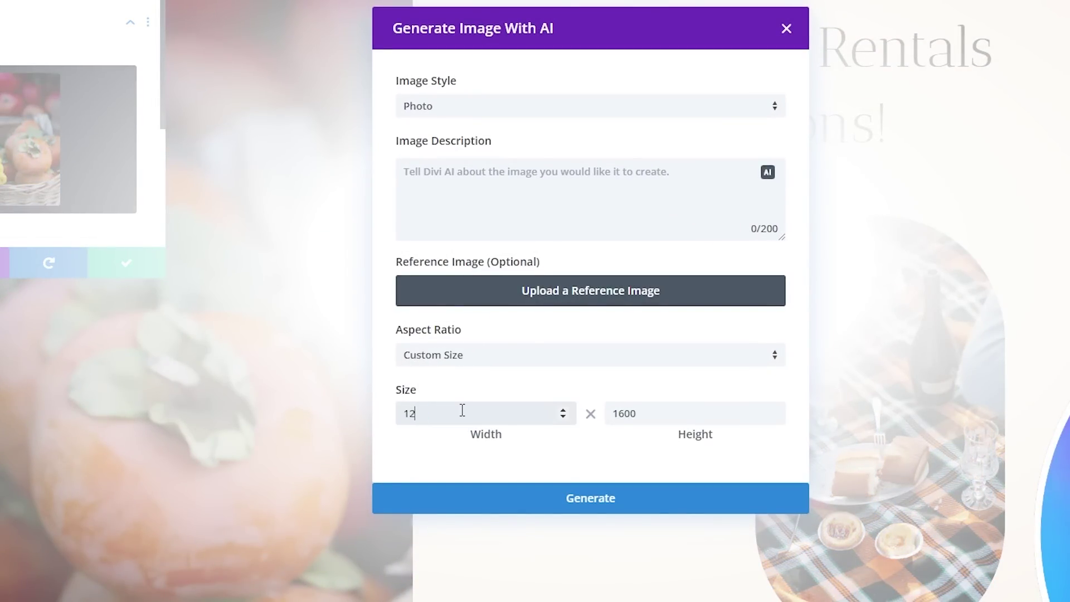
pyautogui.click(457, 178)
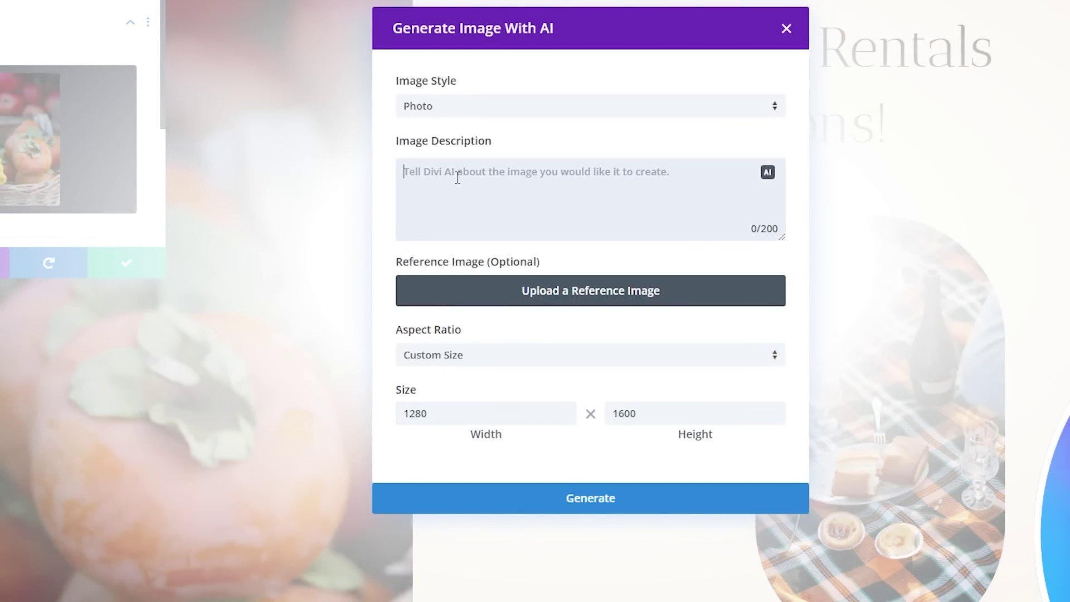
pyautogui.write('scales of justice')
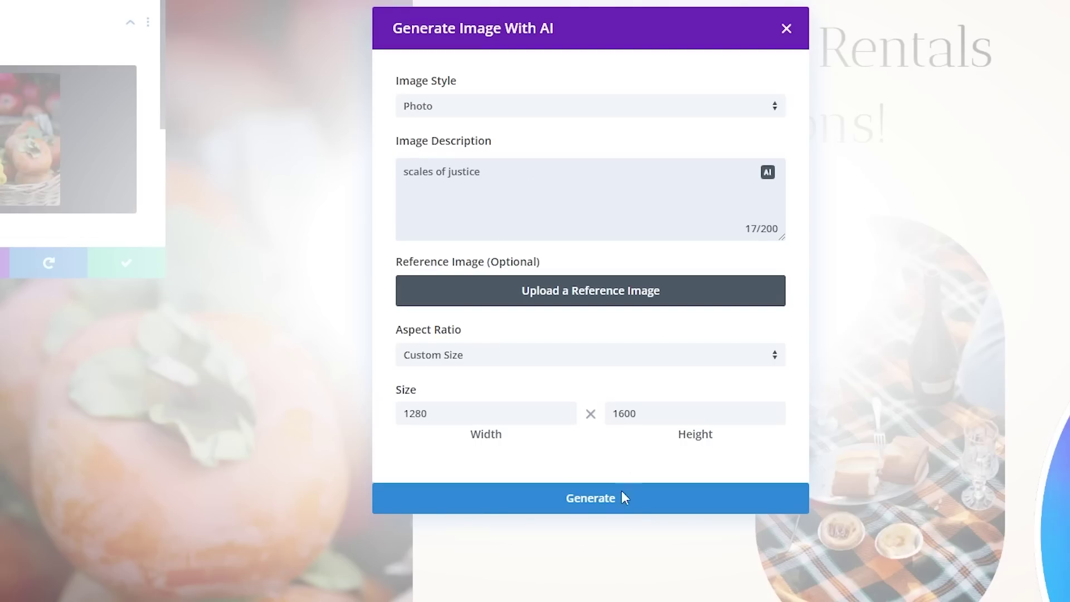
pyautogui.click(623, 497)
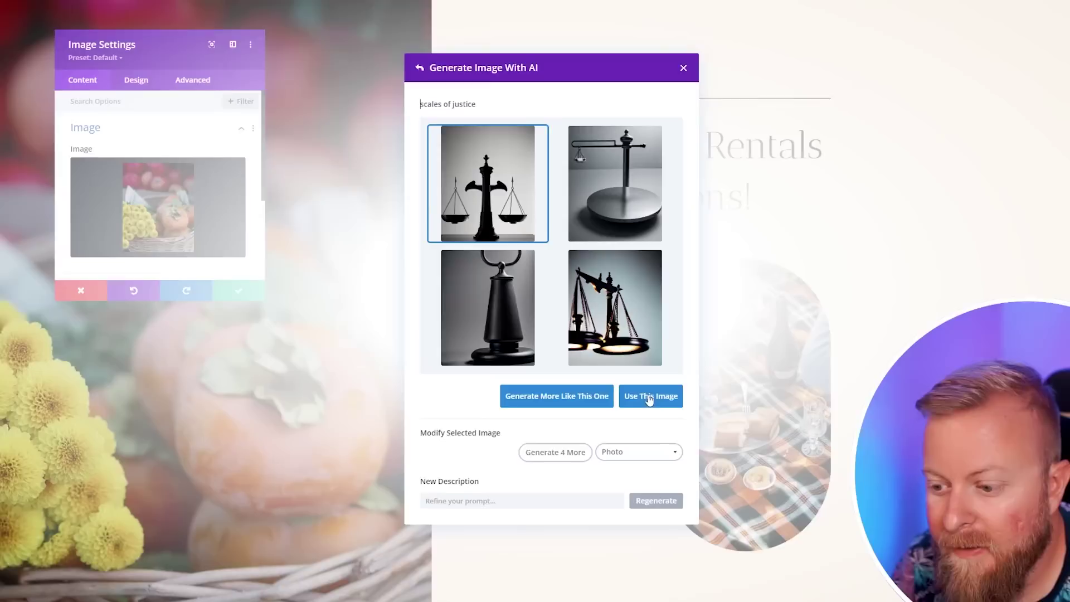
pyautogui.click(737, 419)
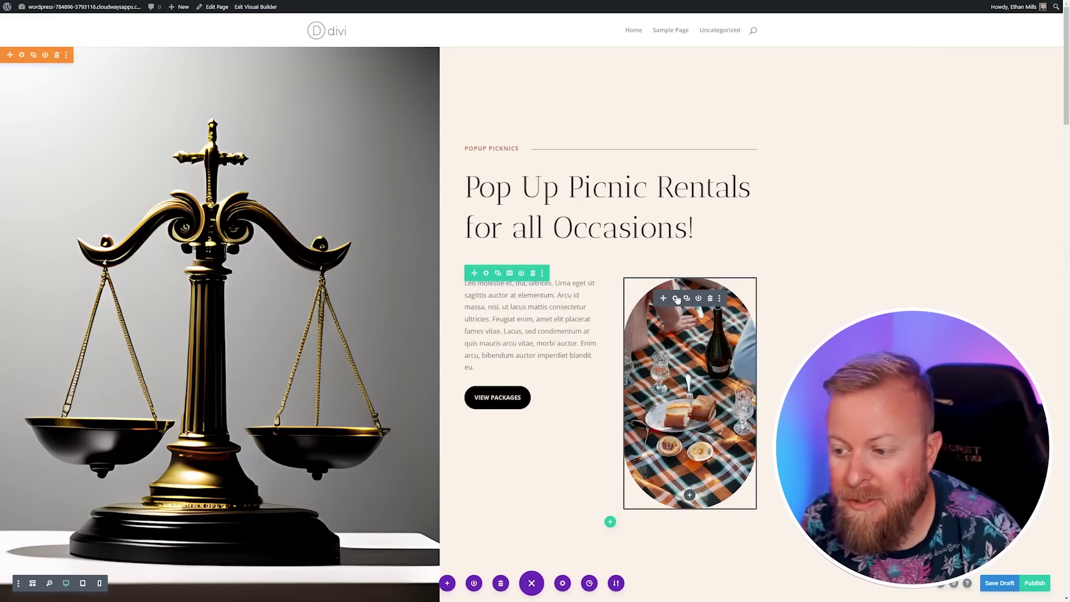
# Replace the oval picnic photo with an AI-generated image from 'a law book'
pyautogui.click(675, 299)
pyautogui.click(221, 198)
pyautogui.click(253, 209)
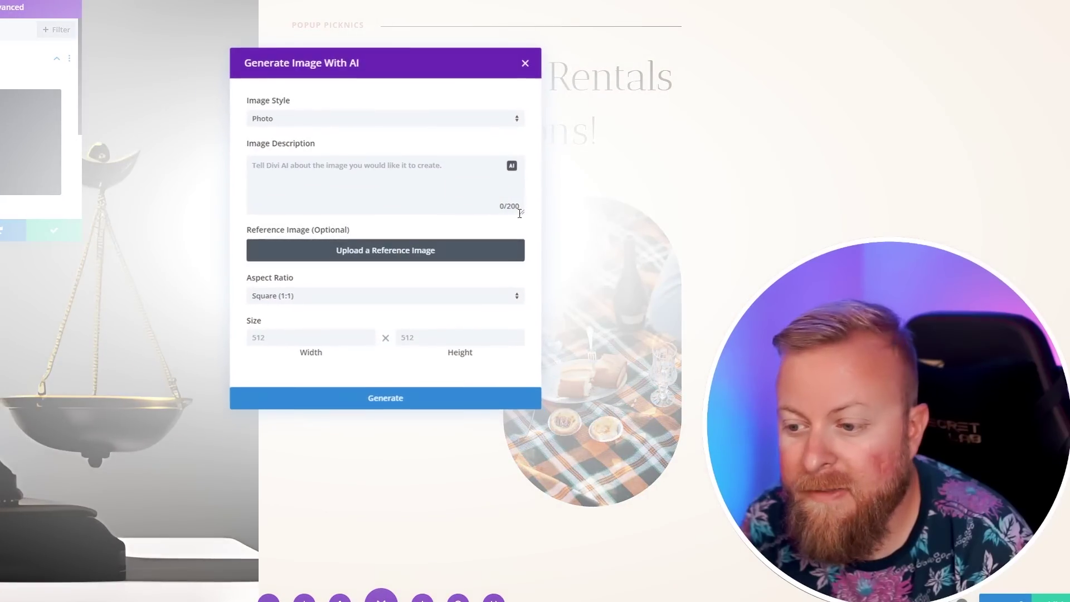
pyautogui.click(368, 172)
pyautogui.write('a lawy')
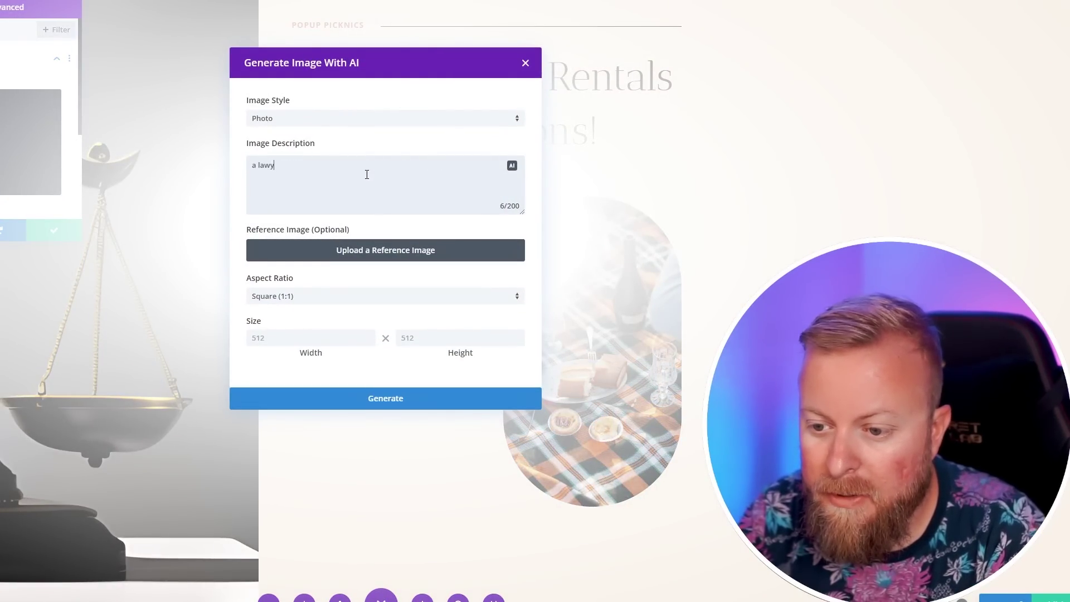
pyautogui.press('BackSpace')
pyautogui.write('book')
pyautogui.click(370, 399)
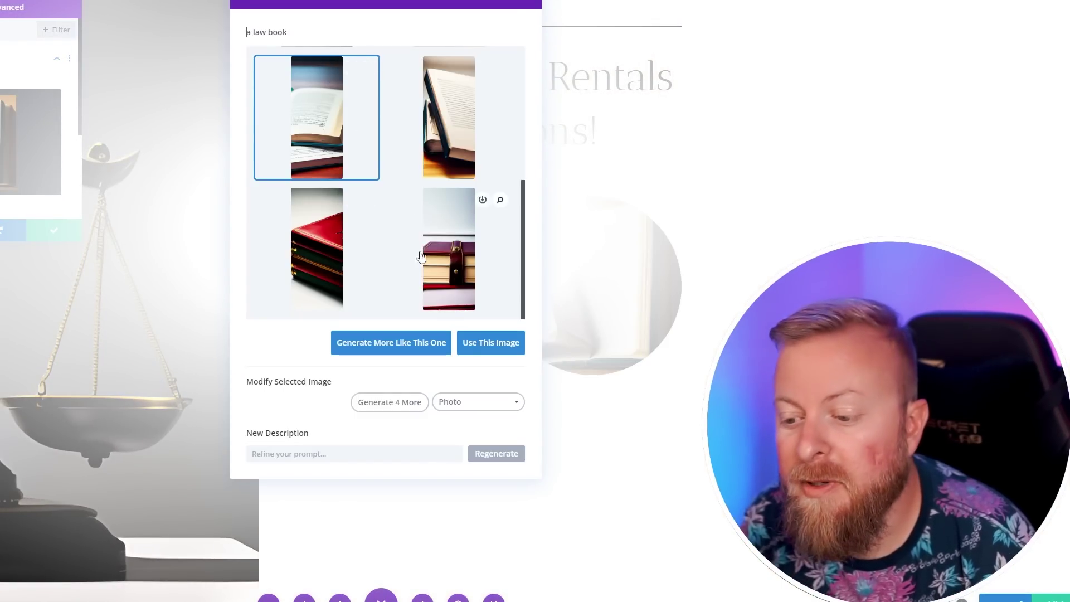
pyautogui.click(490, 342)
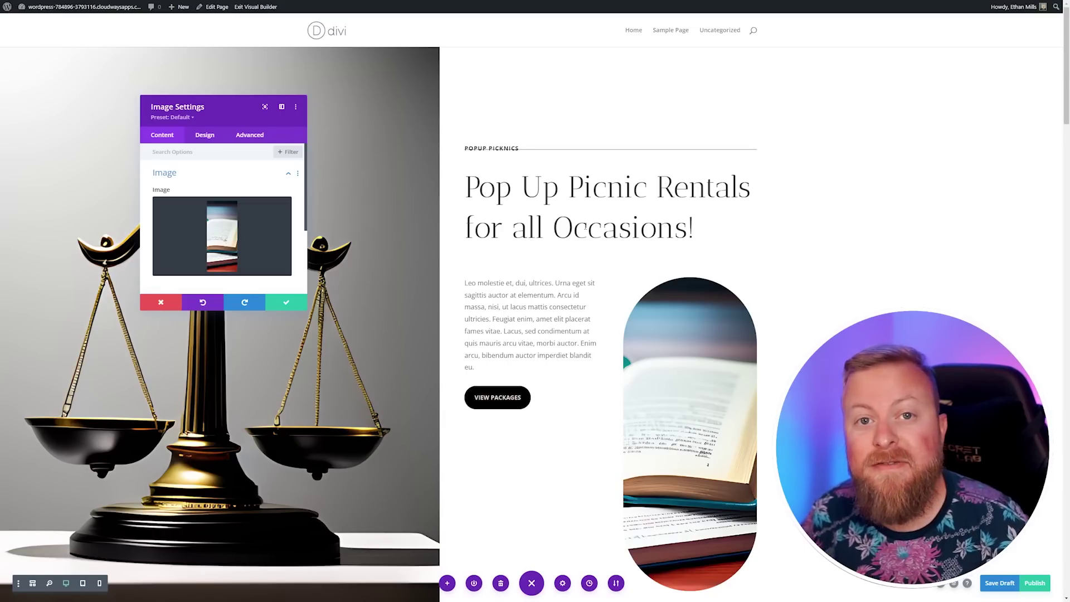
# Save the image and rename the POPUP PICKNICS label to 'Divi Law'
pyautogui.press('Escape')
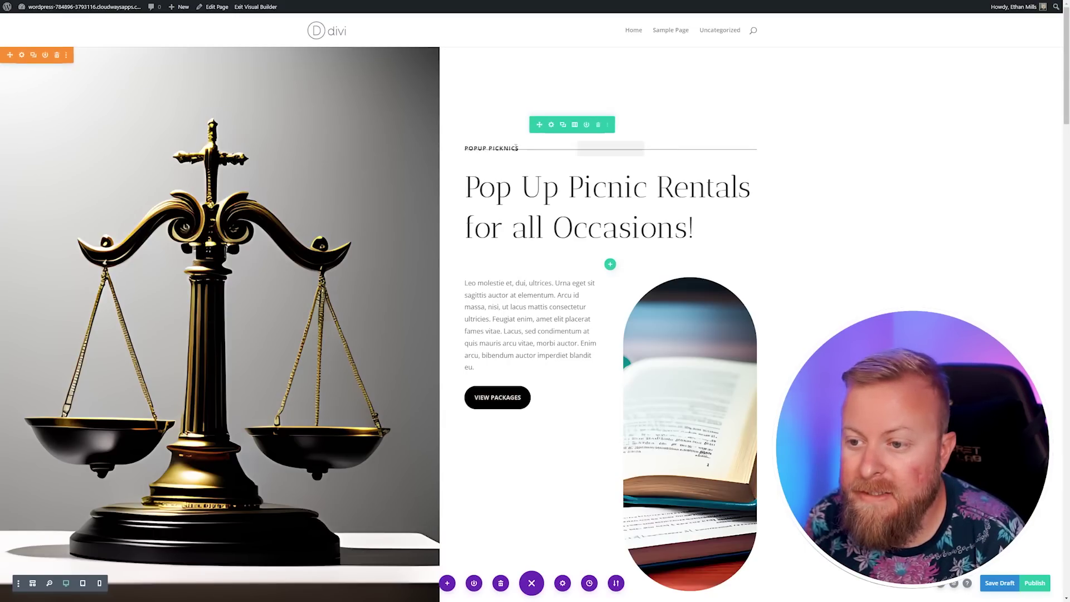
pyautogui.click(516, 146)
pyautogui.moveTo(211, 205); pyautogui.dragTo(144, 202)
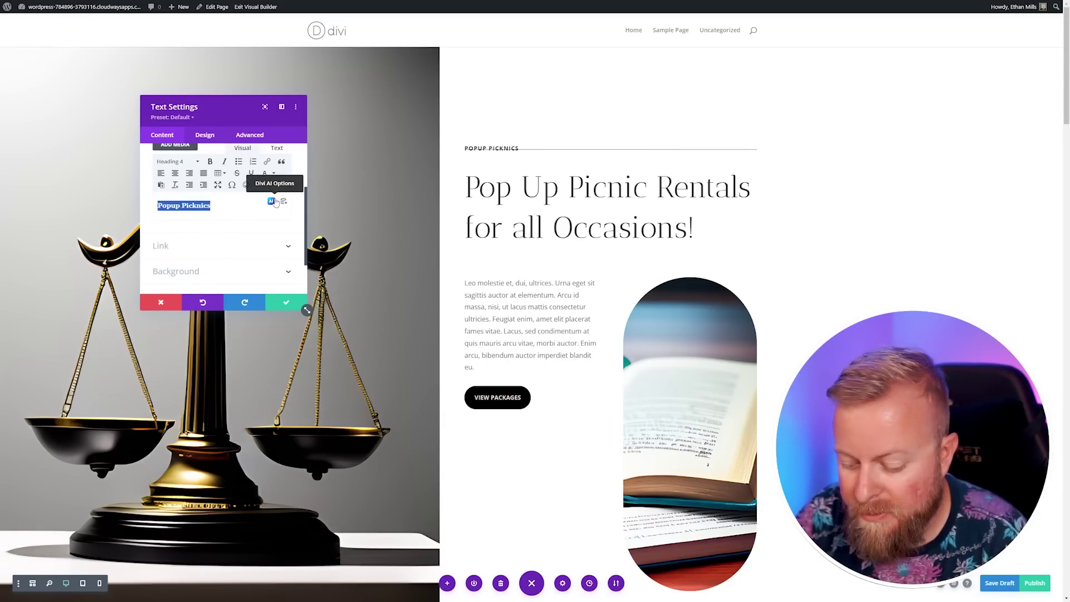
pyautogui.write('Divi Law')
pyautogui.press('Escape')
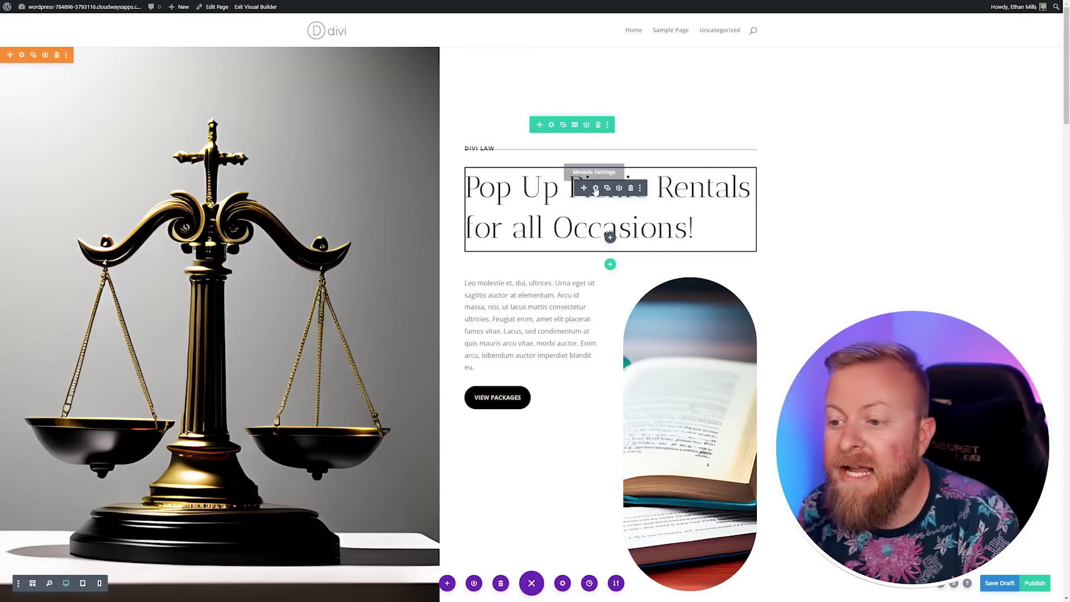
# Have Divi AI generate a Title-type headline for the law firm with No Context
pyautogui.click(595, 188)
pyautogui.scroll(-3, 218, 211)
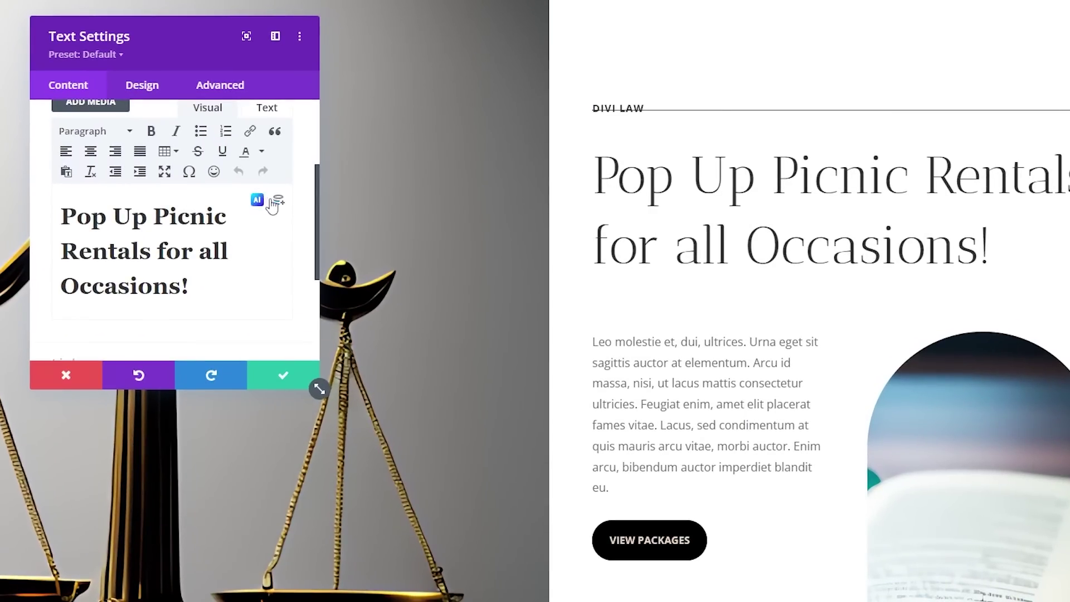
pyautogui.click(257, 201)
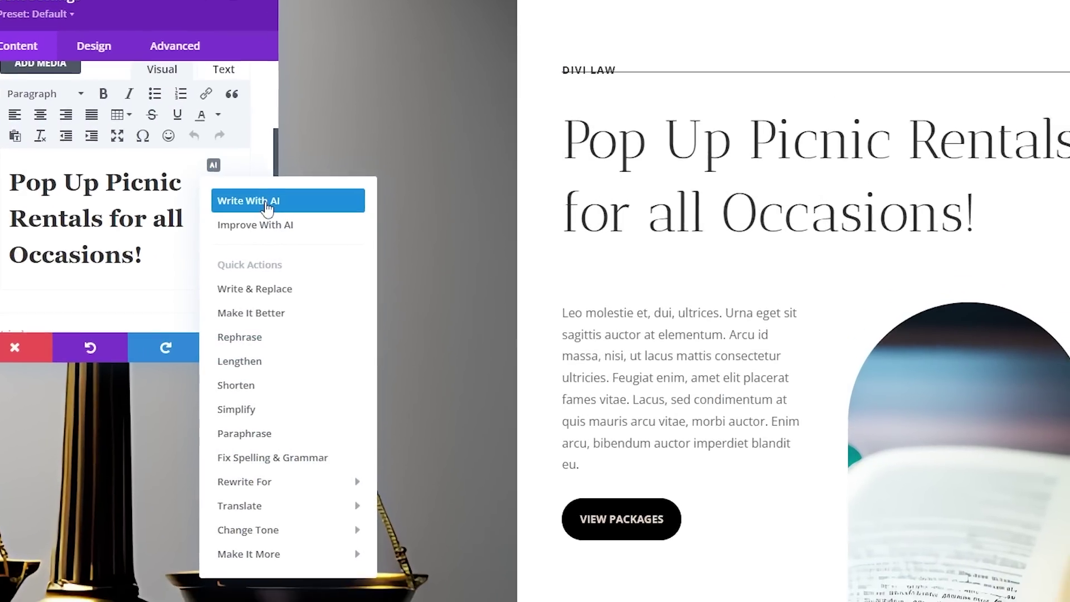
pyautogui.click(277, 234)
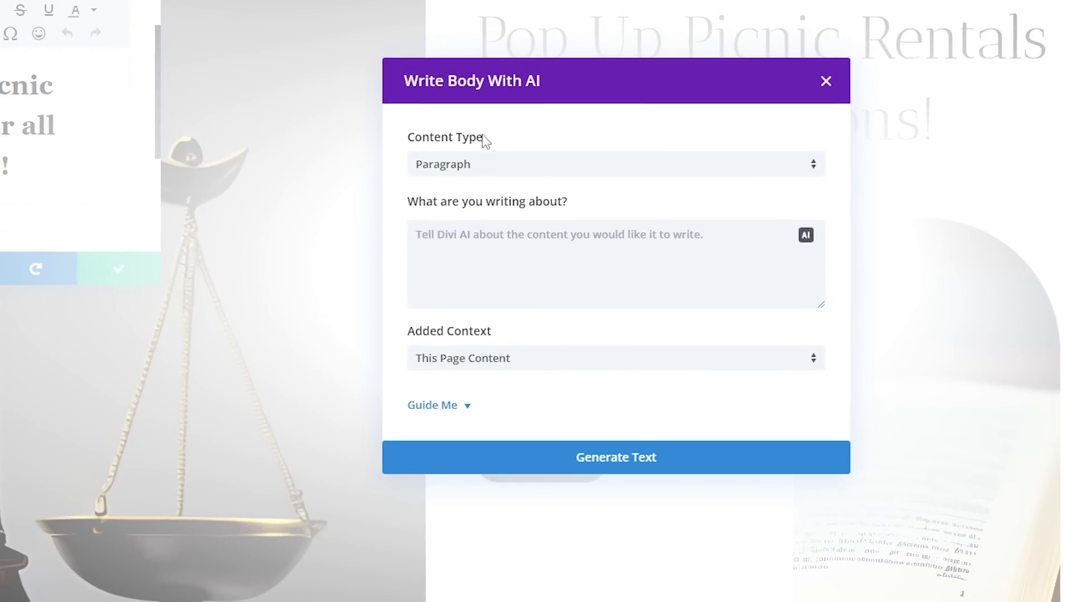
pyautogui.click(507, 163)
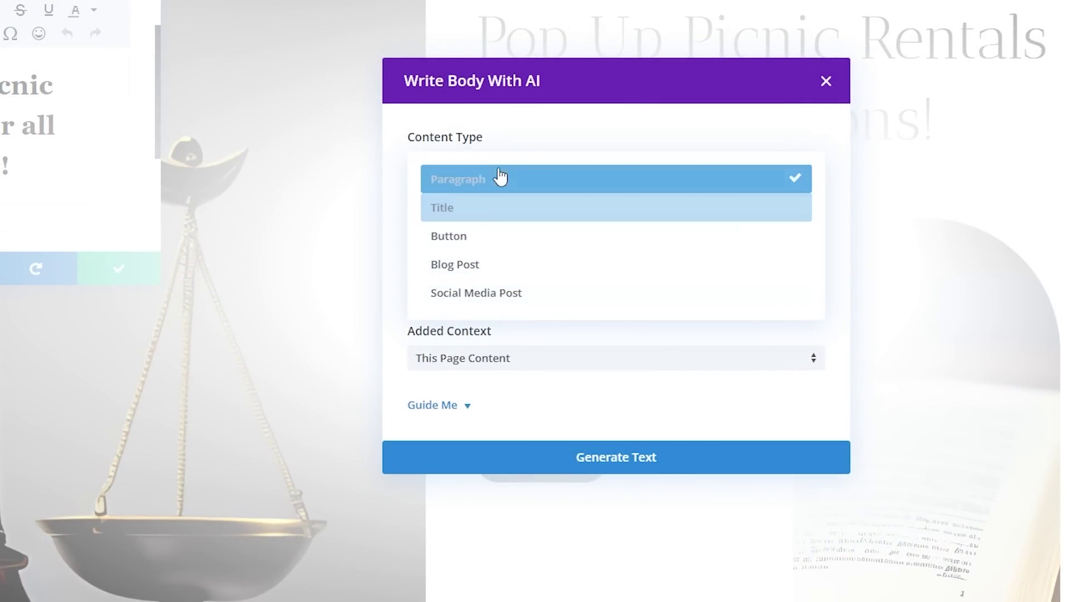
pyautogui.click(469, 212)
pyautogui.write('A law firm')
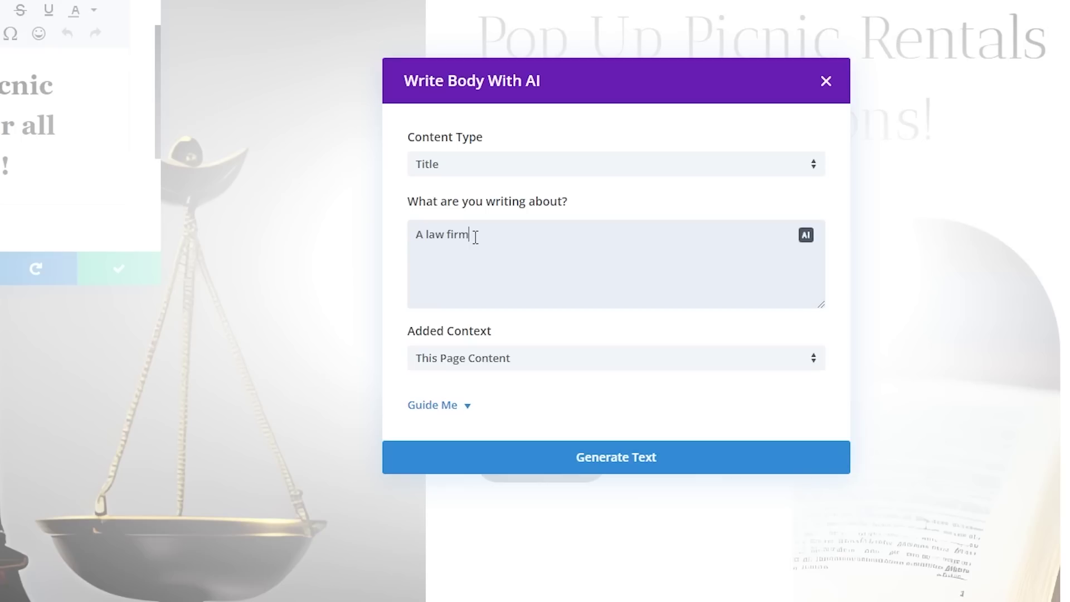
pyautogui.click(516, 361)
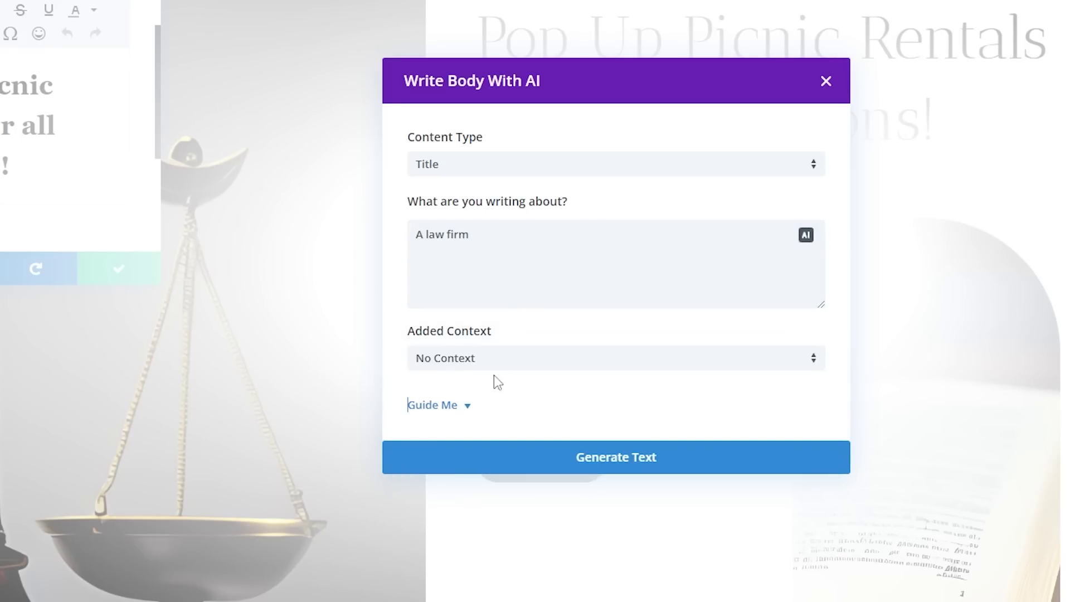
pyautogui.click(541, 454)
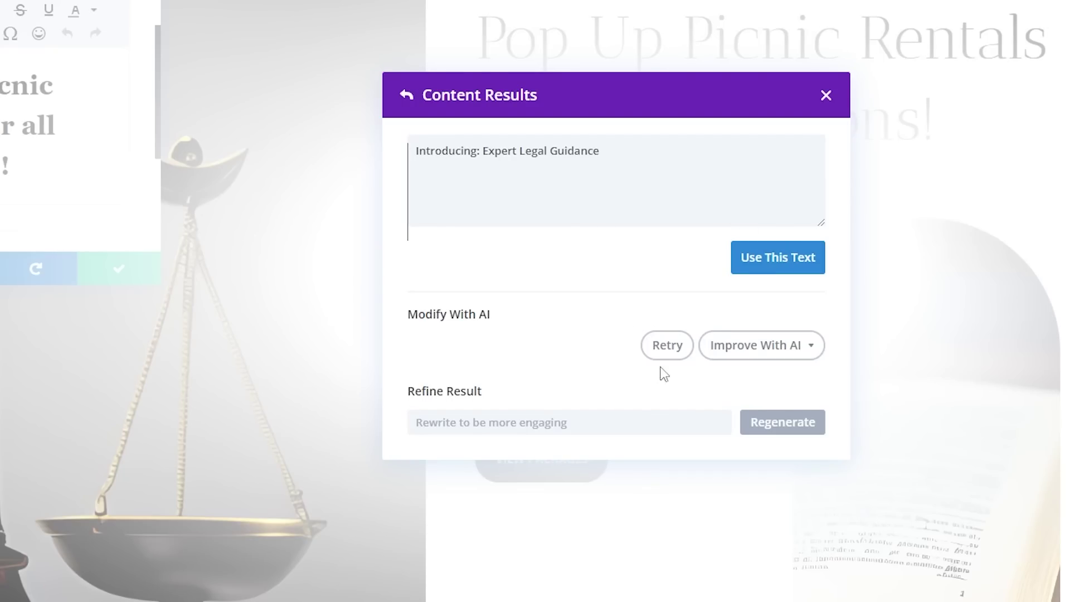
# Apply the 'Expert Legal Guidance' suggestion as the headline, formatted as Heading 1
pyautogui.click(668, 348)
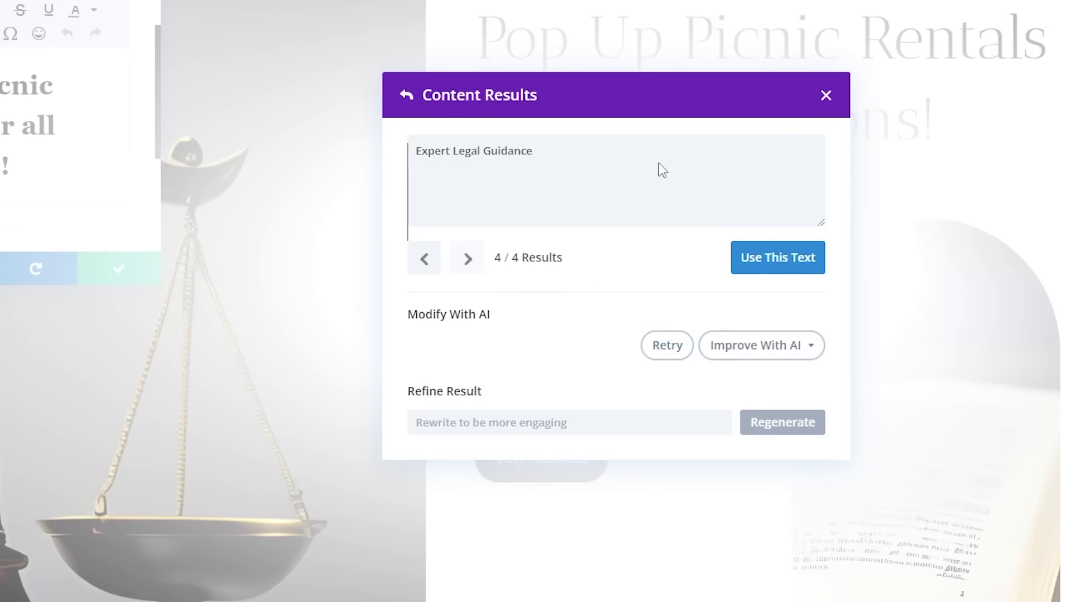
pyautogui.click(777, 259)
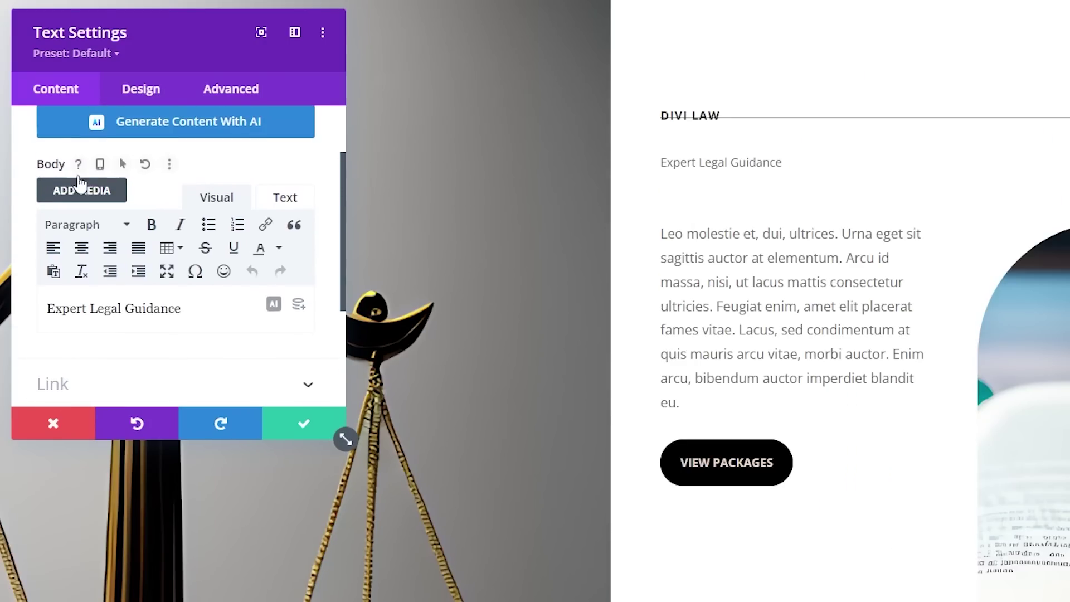
pyautogui.click(79, 227)
pyautogui.click(91, 287)
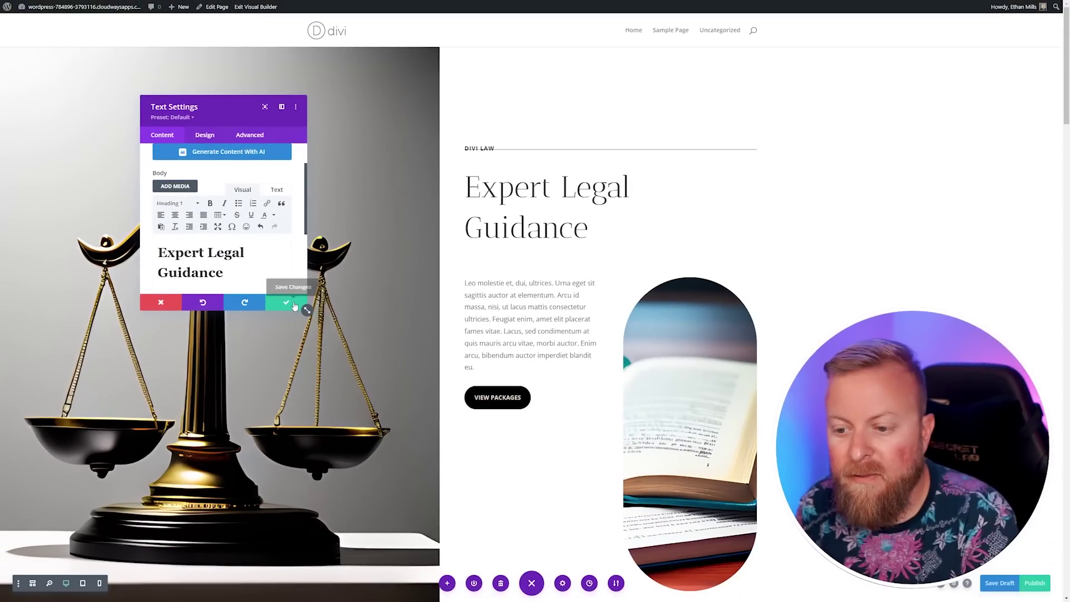
pyautogui.click(303, 424)
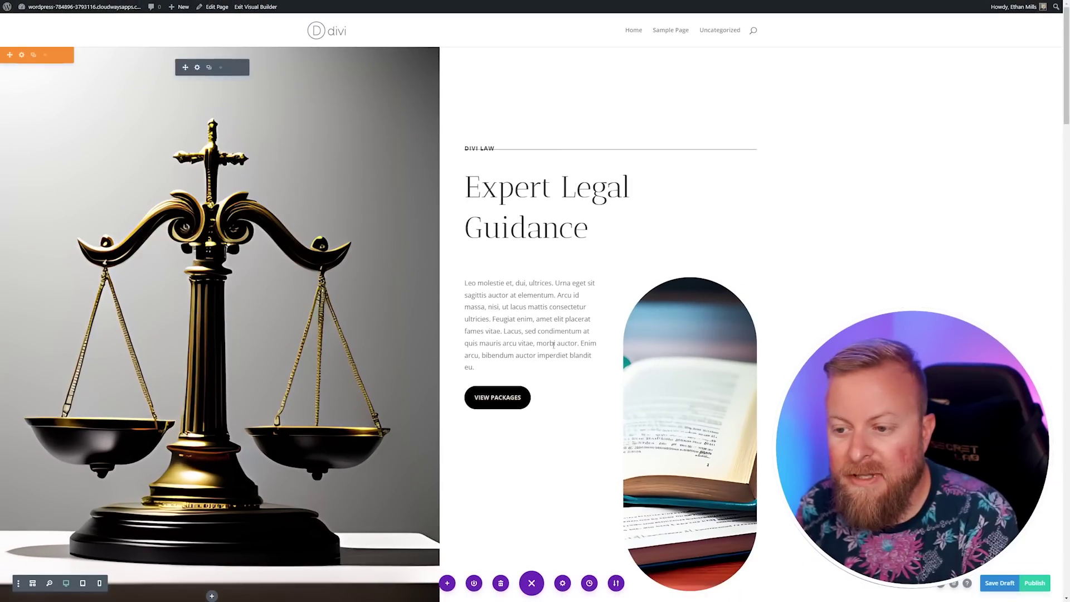
# Replace the body paragraph with an AI-written law firm Paragraph generated with No Context
pyautogui.click(515, 205)
pyautogui.scroll(-3, 271, 202)
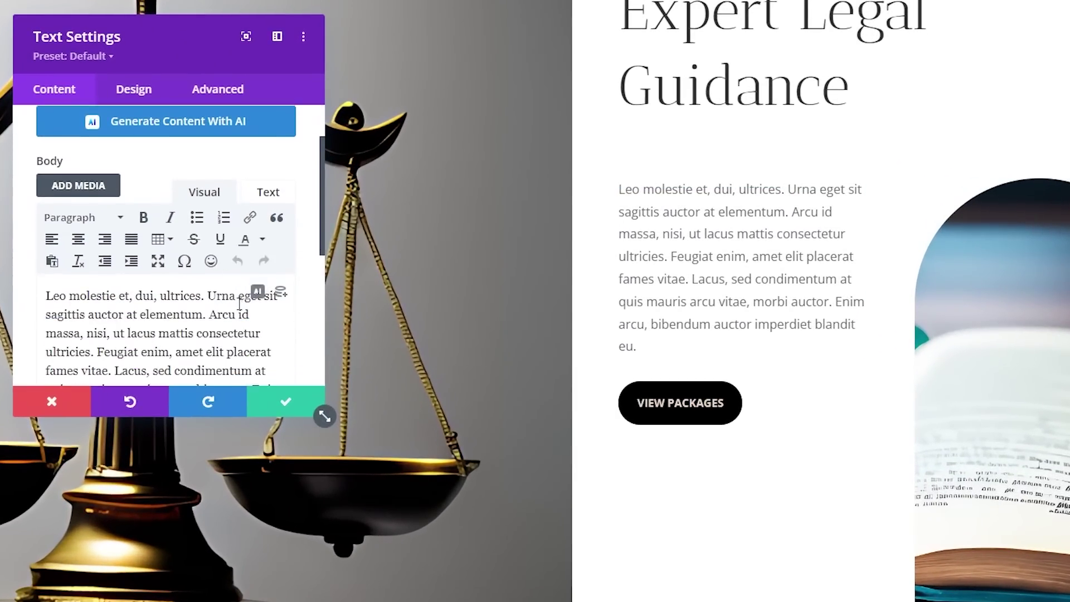
pyautogui.click(257, 216)
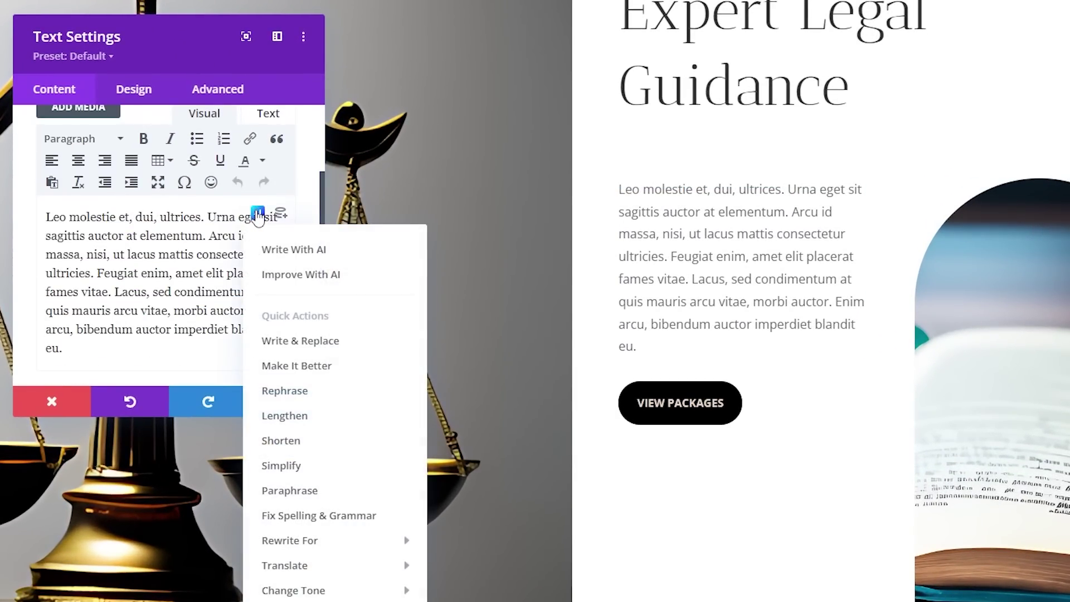
pyautogui.click(272, 249)
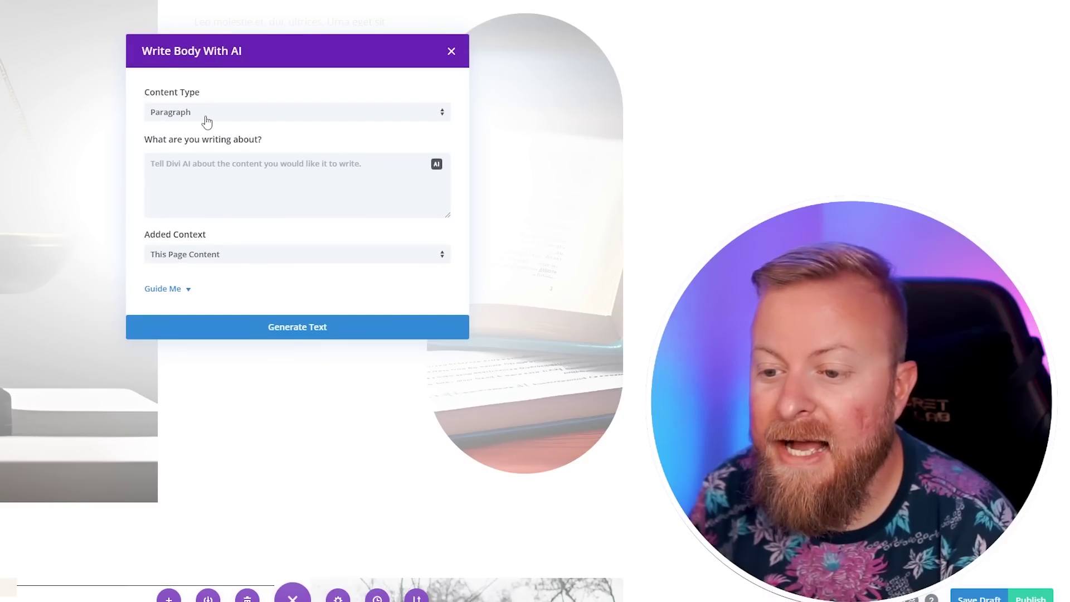
pyautogui.click(207, 121)
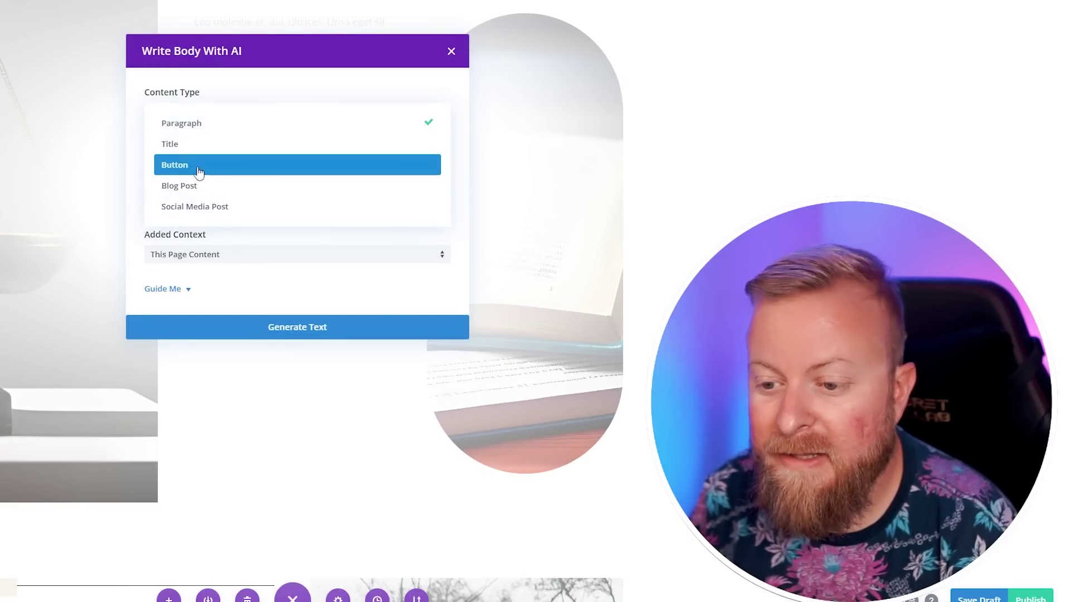
pyautogui.click(196, 129)
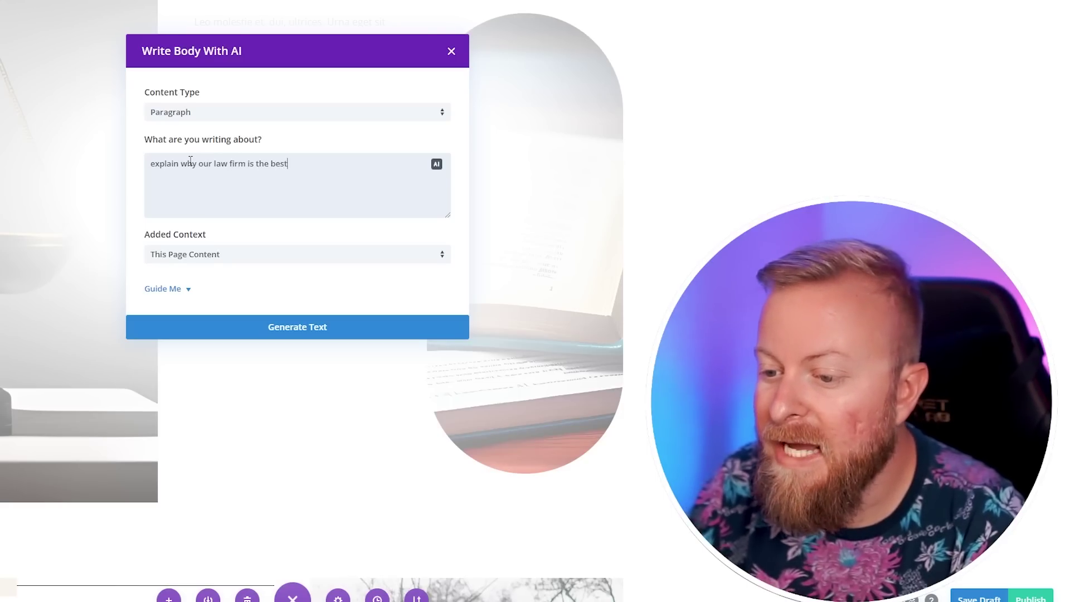
pyautogui.click(220, 254)
pyautogui.click(183, 328)
pyautogui.click(228, 326)
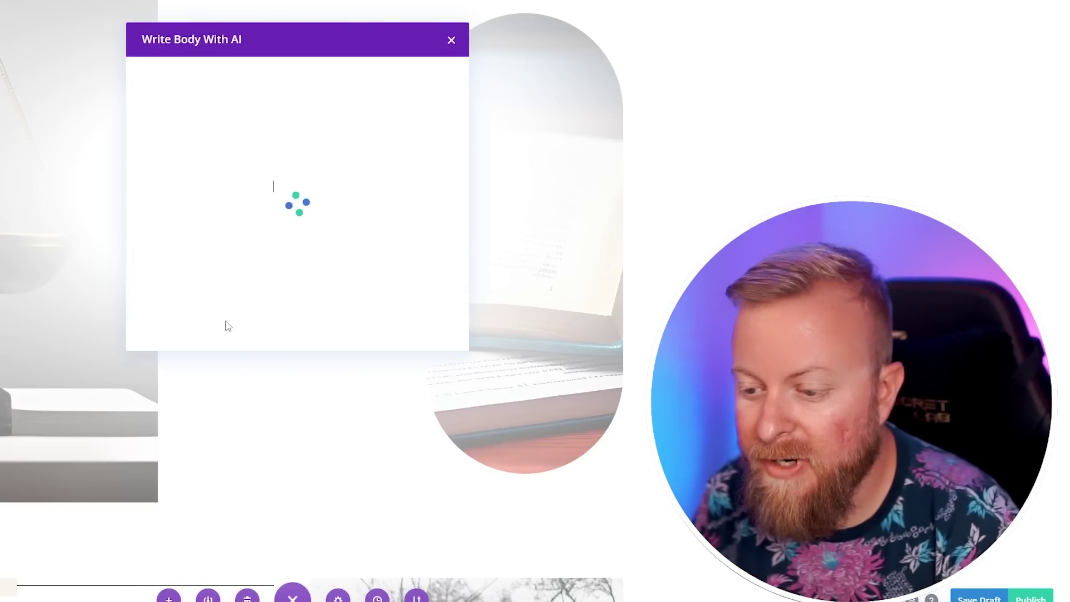
pyautogui.scroll(5, 284, 127)
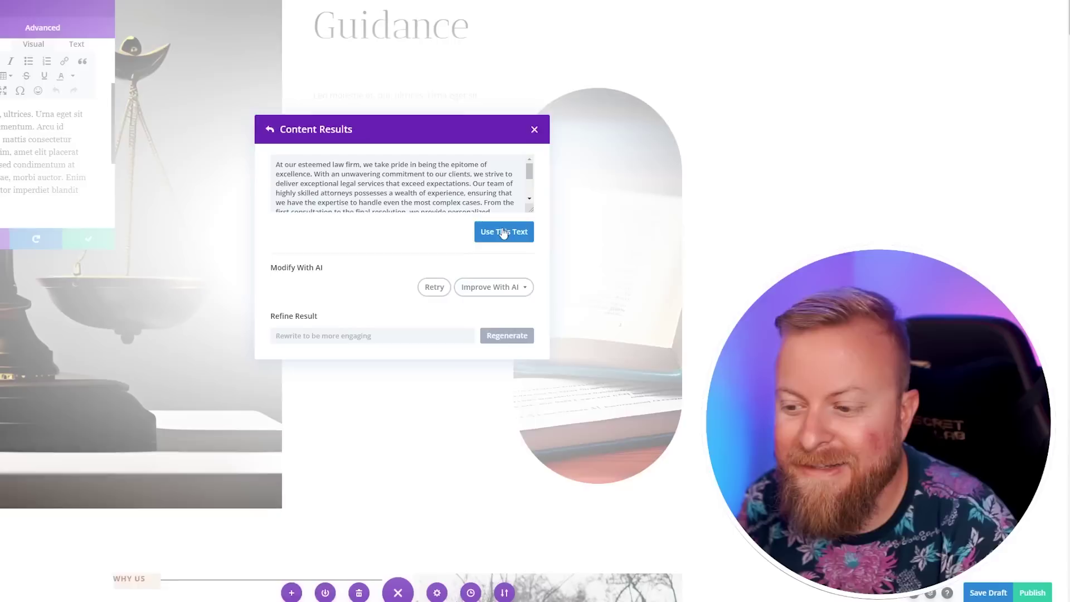
pyautogui.click(416, 180)
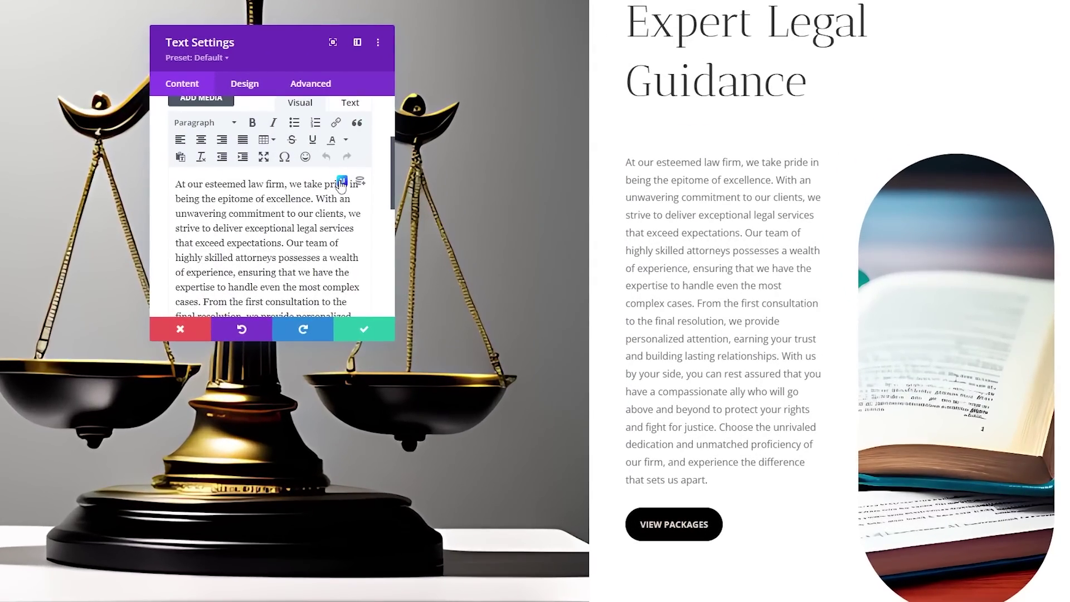
# Shorten the new paragraph with Divi AI and apply the result
pyautogui.click(271, 201)
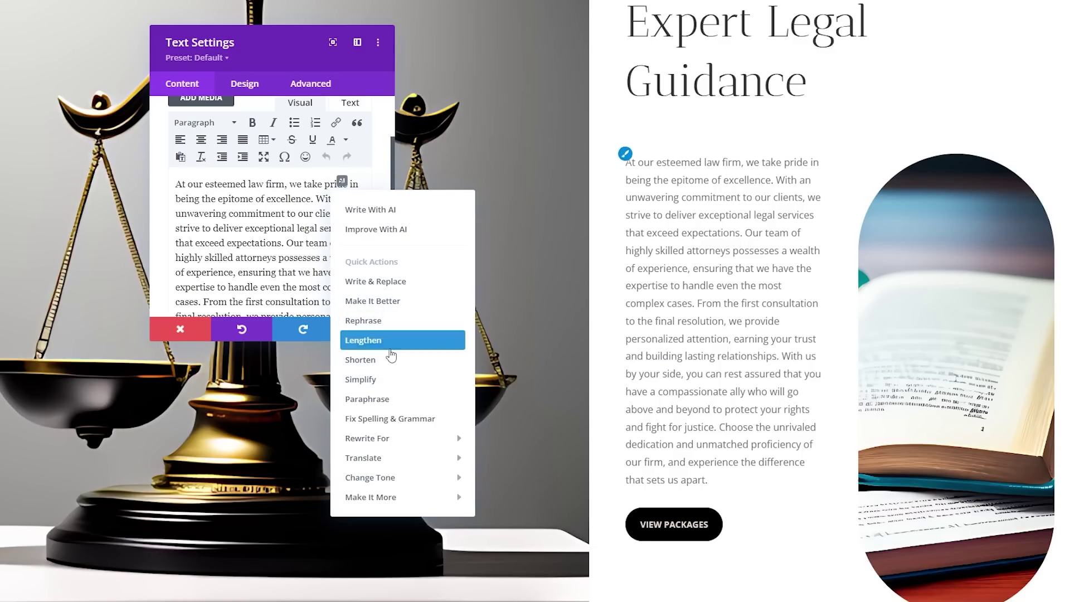
pyautogui.click(390, 359)
pyautogui.click(845, 318)
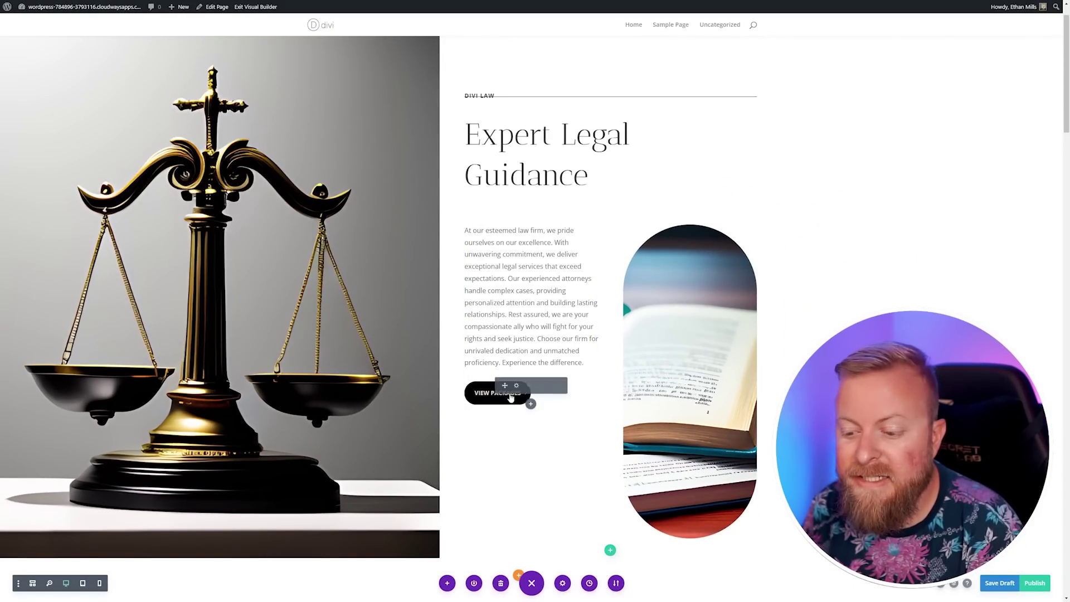
# Change the View Packages button label to 'View Services'
pyautogui.click(516, 386)
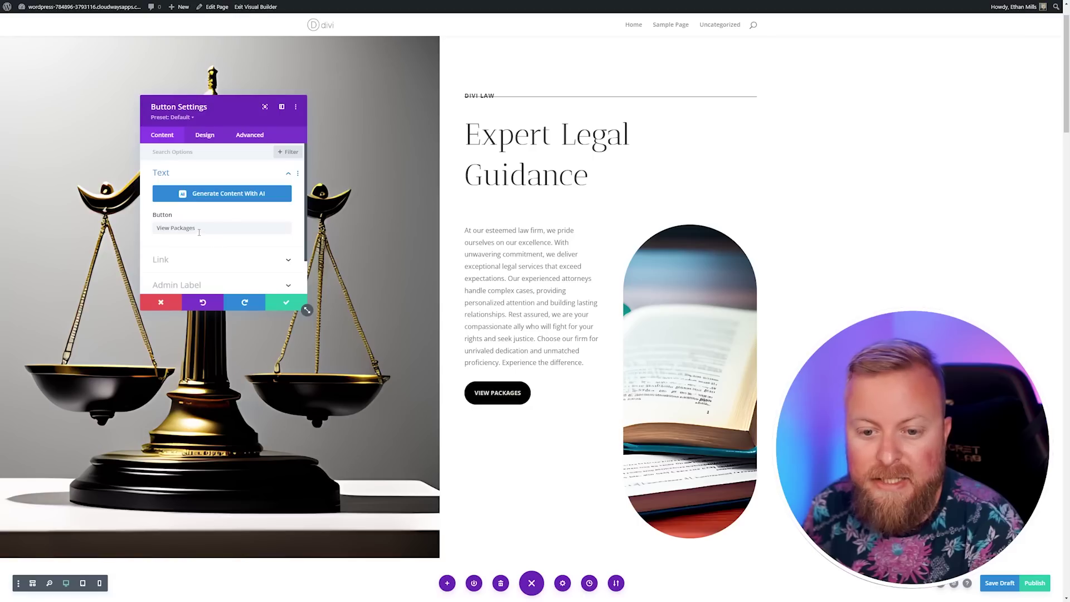
pyautogui.moveTo(195, 228); pyautogui.dragTo(175, 227)
pyautogui.write('Services')
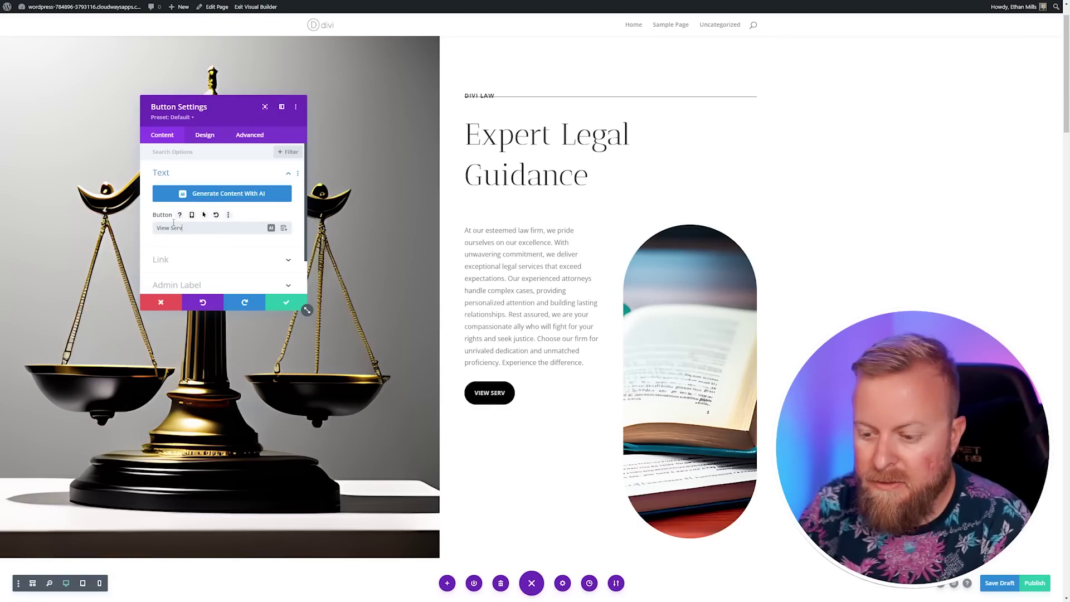
pyautogui.click(286, 302)
pyautogui.scroll(1, 535, 301)
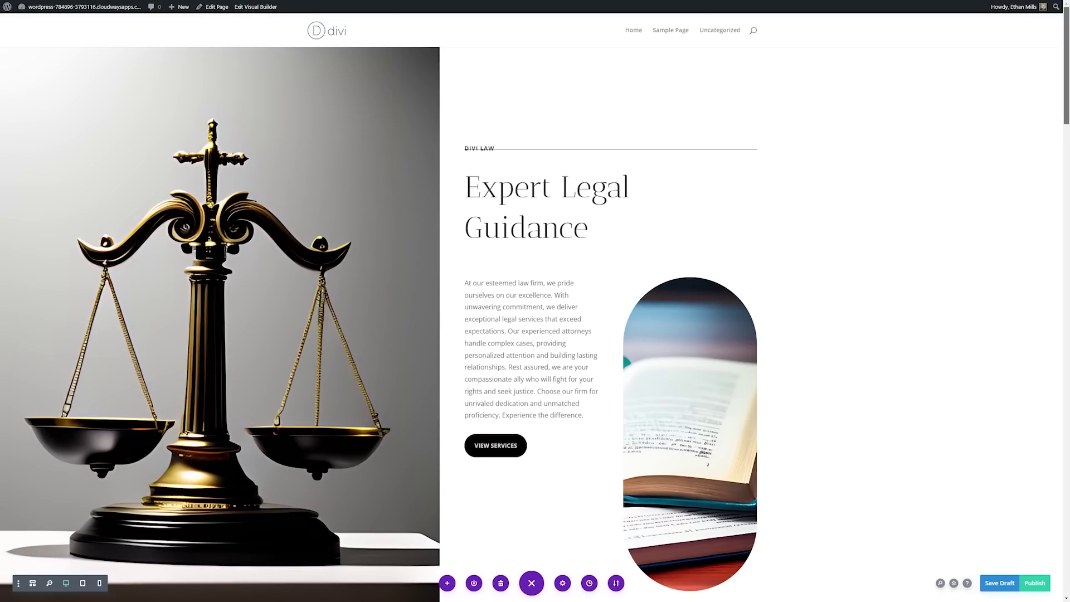
pyautogui.scroll(-2, 620, 328)
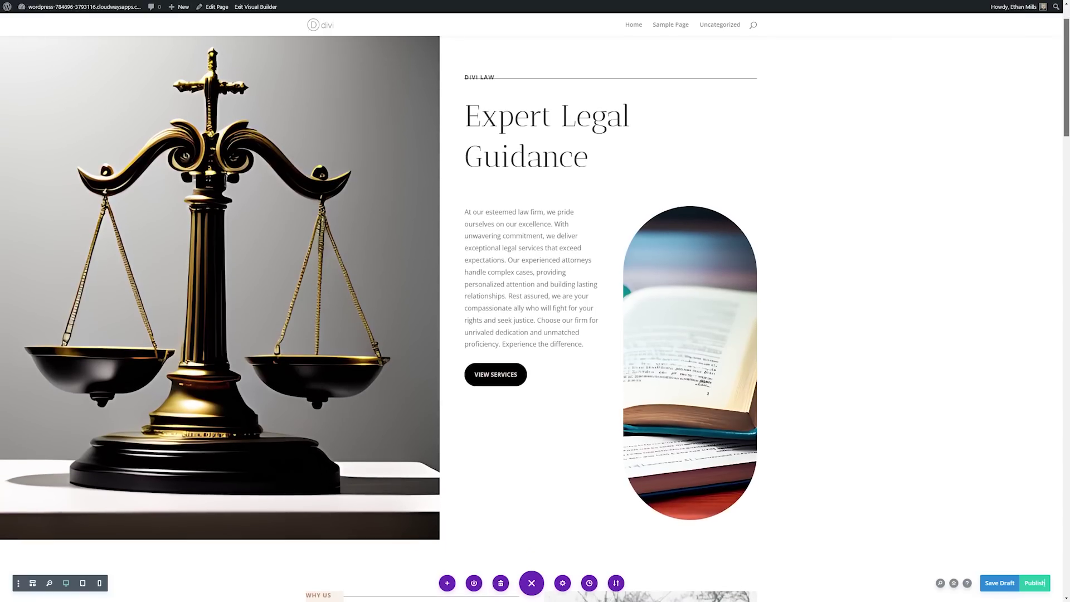
pyautogui.scroll(2, 620, 241)
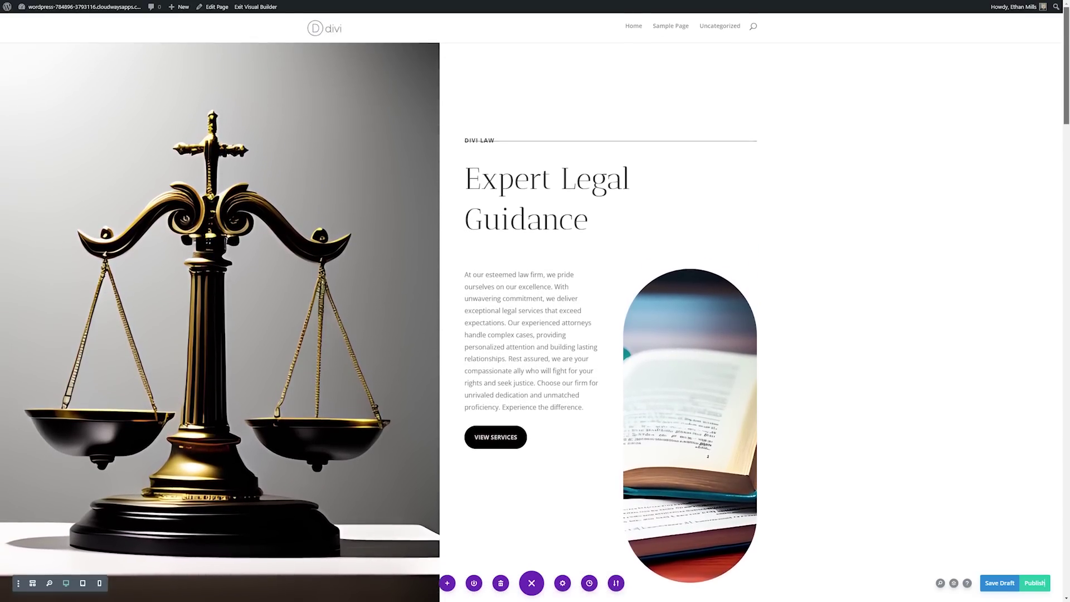